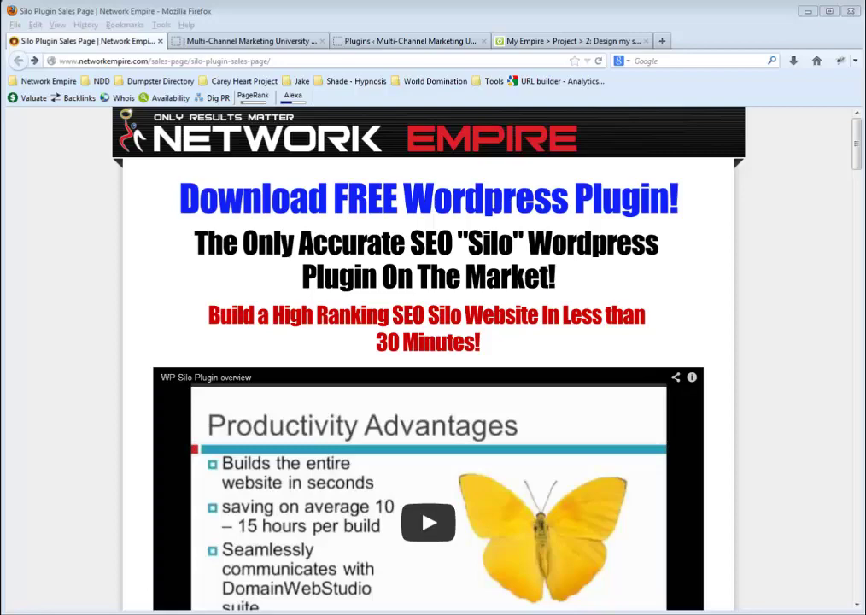
Scroll the Network Empire sales page down to the free Download Silo Builder 1.3.3 button
click(820, 218)
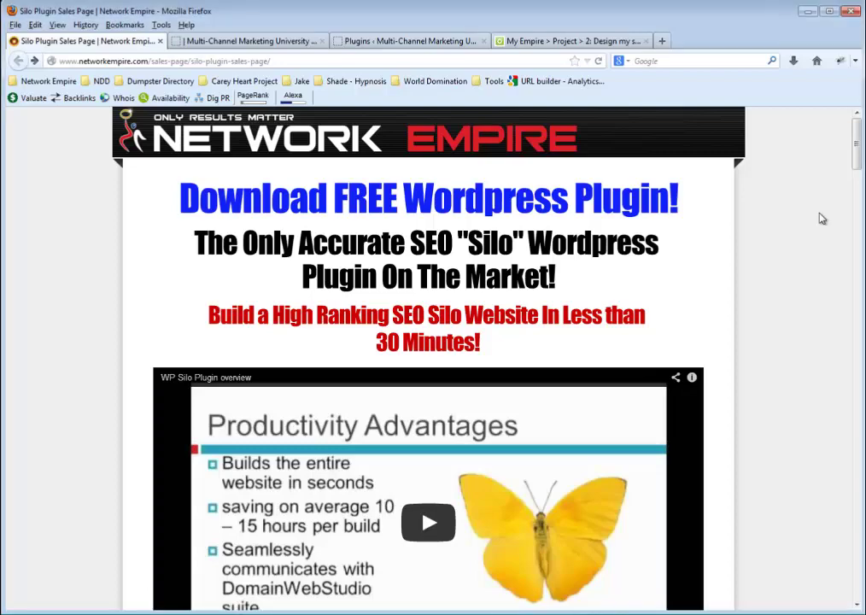
scroll(820, 218, down, 3)
scroll(822, 217, down, 10)
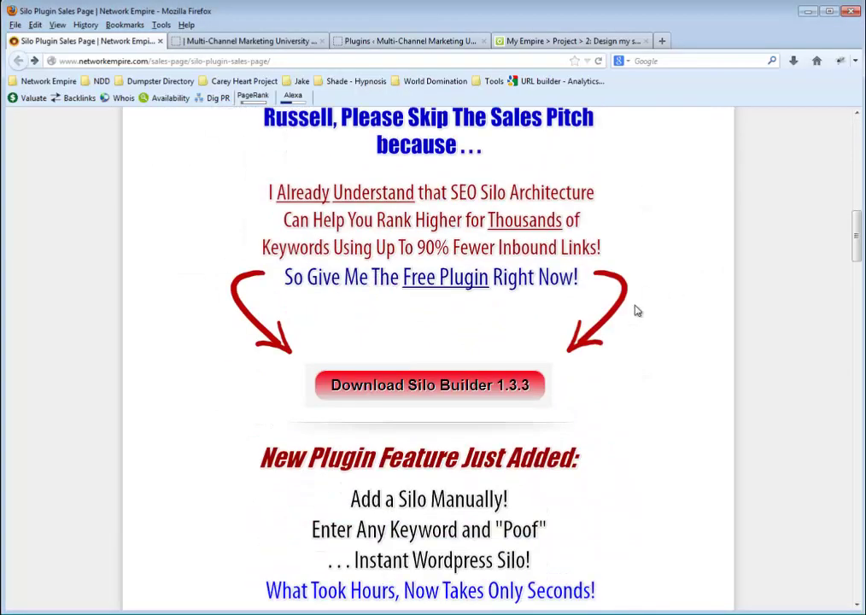
Request the free Silo Builder download by submitting the user's e-mail address
click(432, 387)
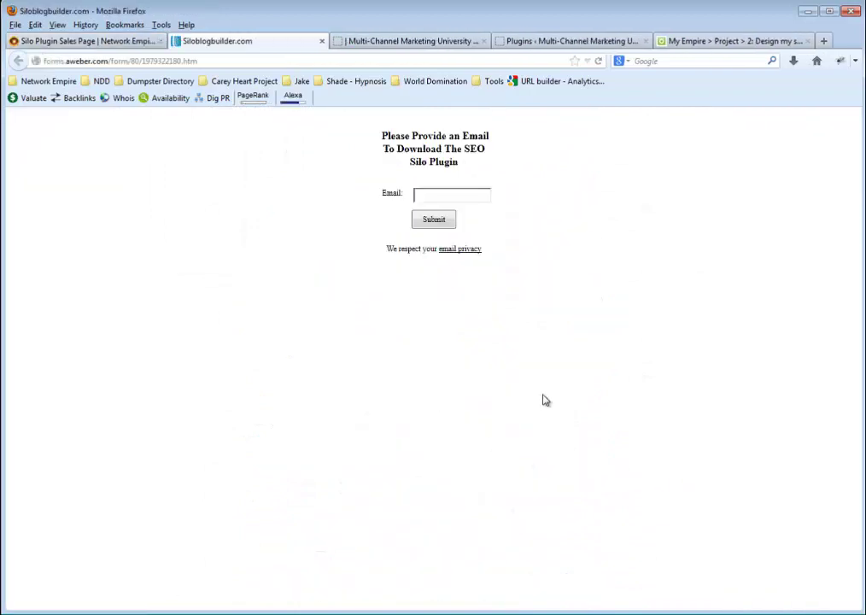
click(474, 198)
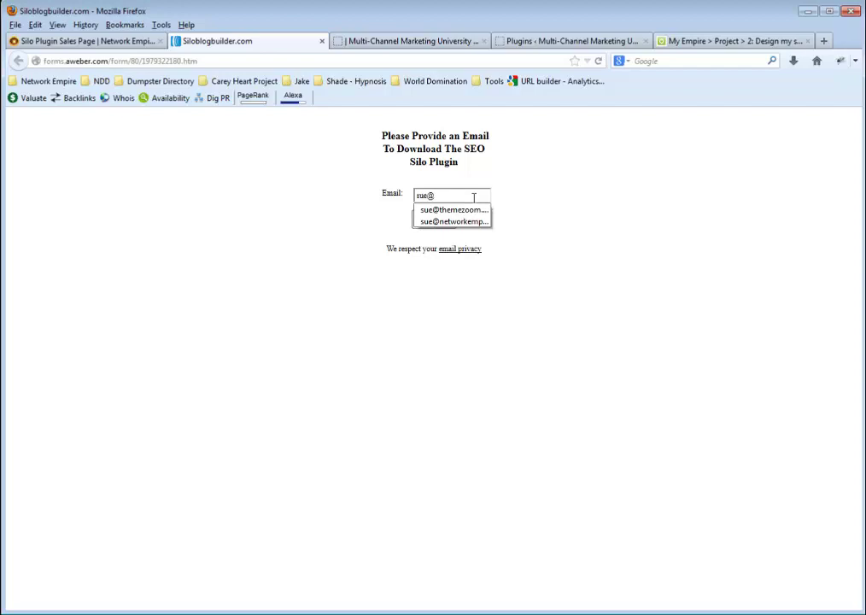
click(452, 210)
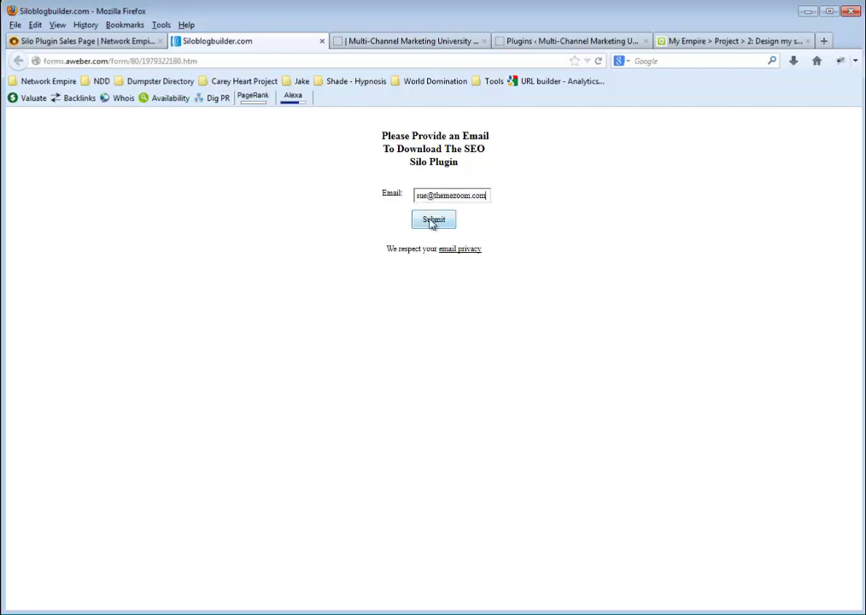
click(419, 219)
Download wp-ultimate-silo-1.3.3.1.zip and save it to the computer
scroll(419, 256, down, 3)
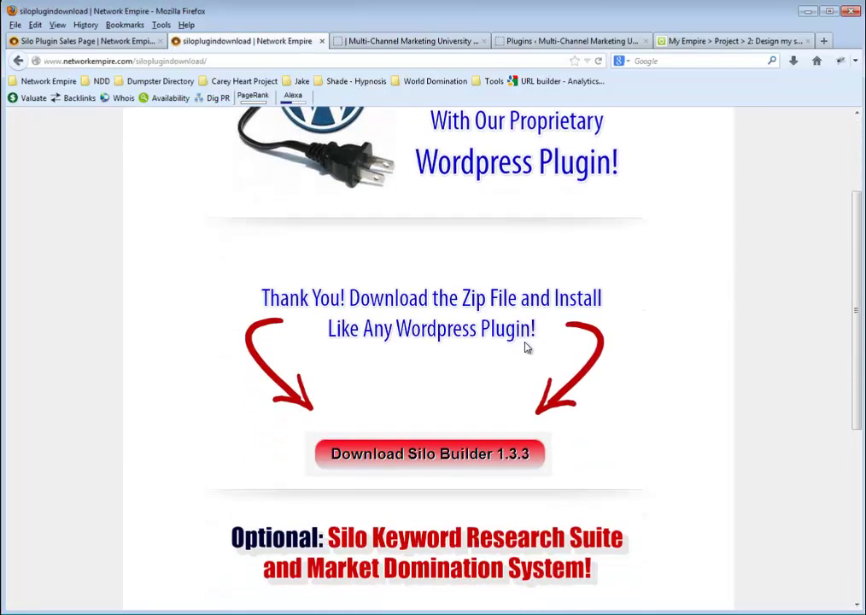
click(359, 448)
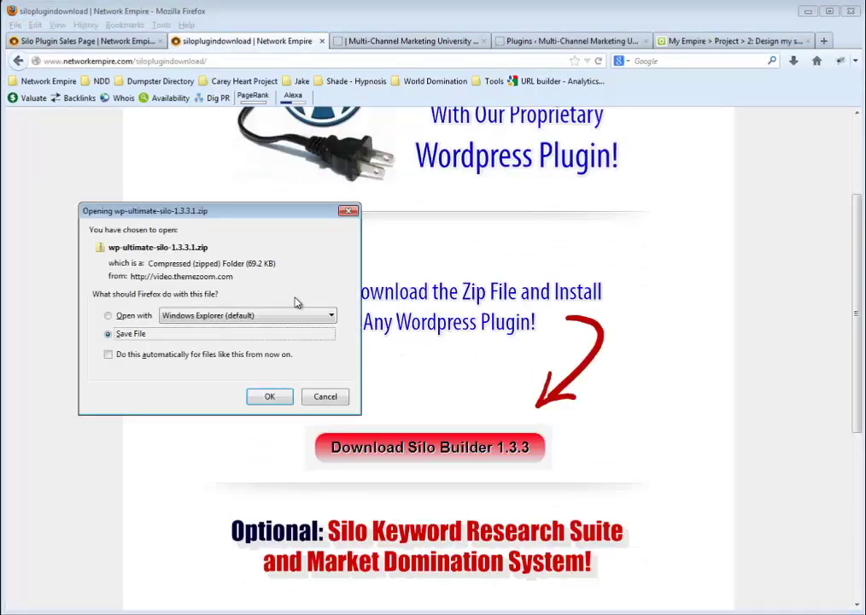
click(269, 398)
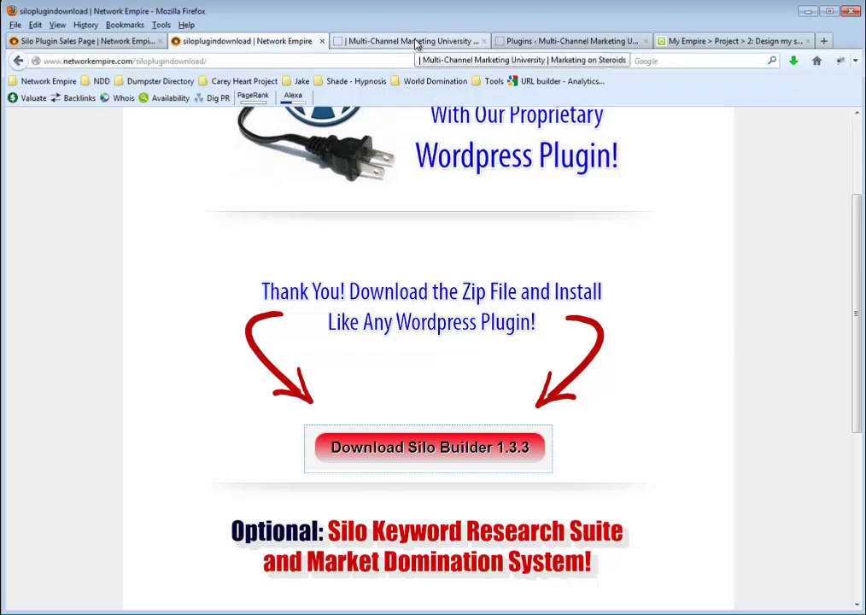
Look over the Multi-Channel Marketing University home page, then go to its empty Plugins admin page
click(416, 42)
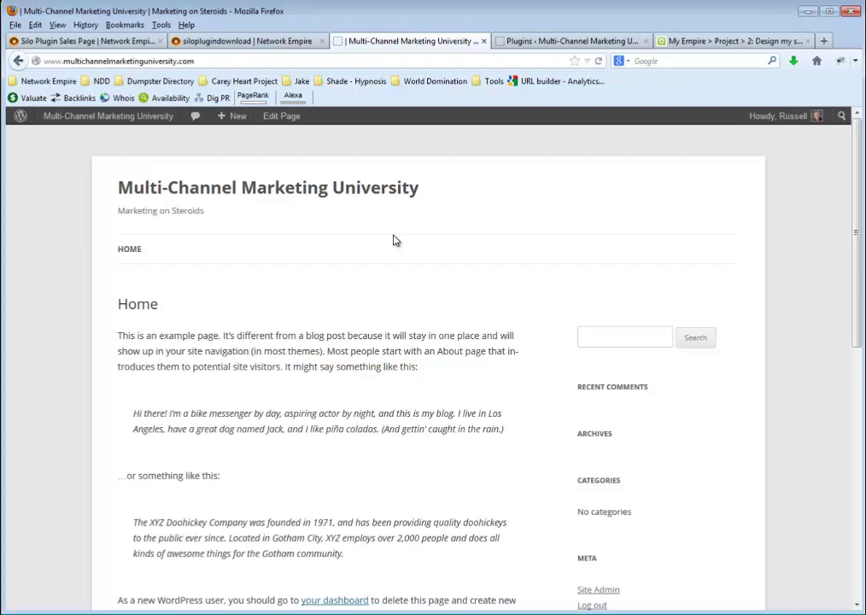
scroll(396, 241, down, 4)
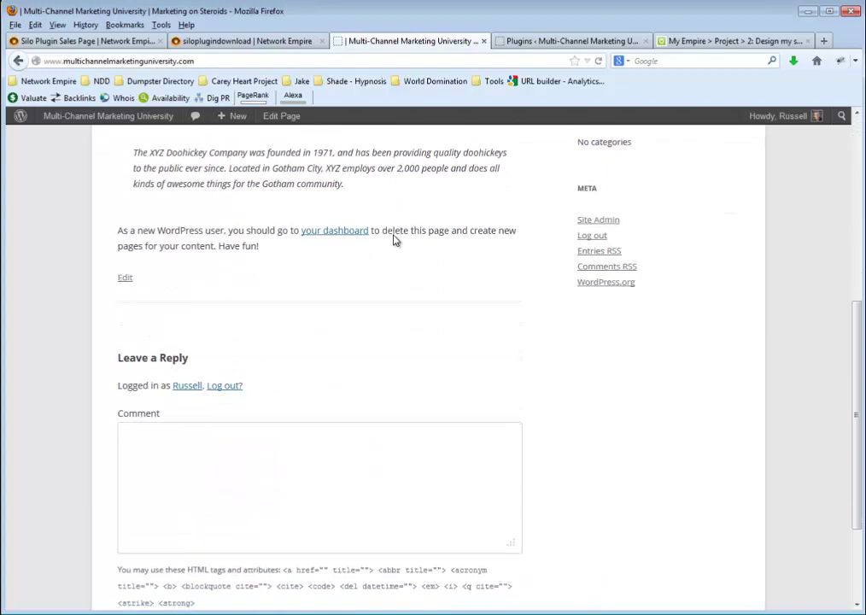
scroll(395, 241, up, 4)
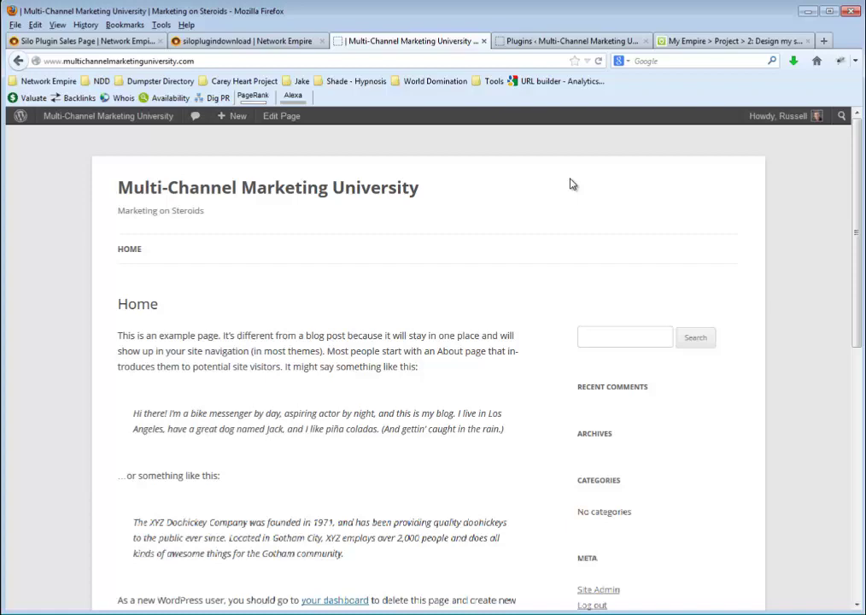
click(555, 41)
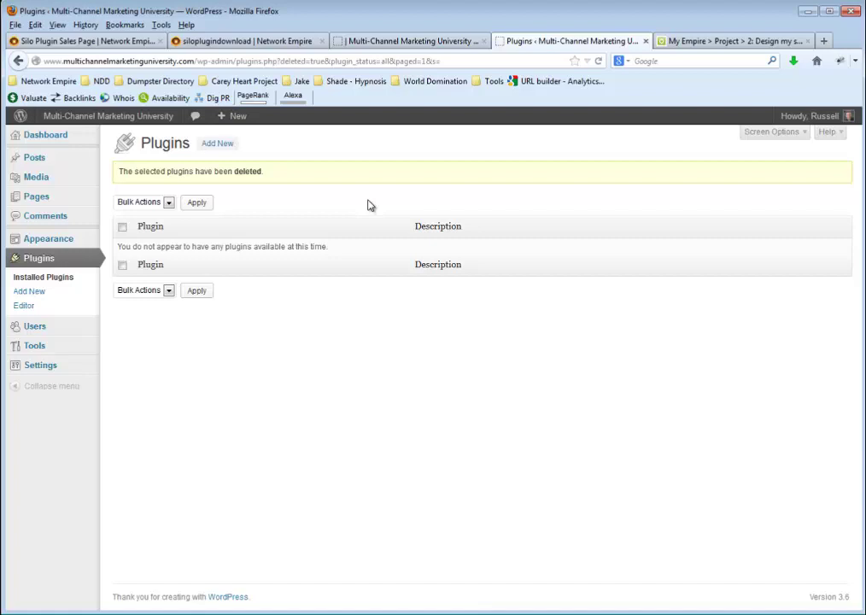
Upload wp-ultimate-silo-1.3.3.1.zip through Add New, install it and activate the plugin
click(28, 291)
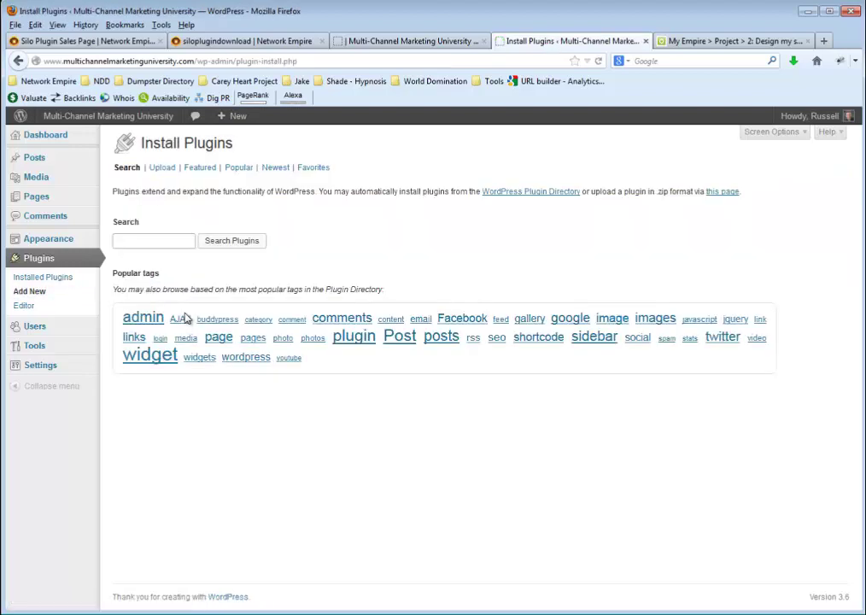
click(162, 169)
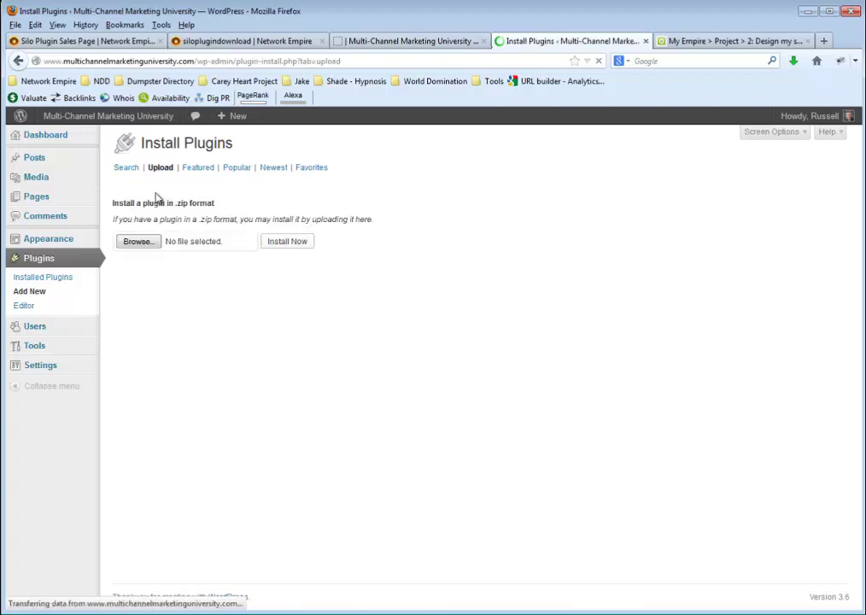
click(149, 242)
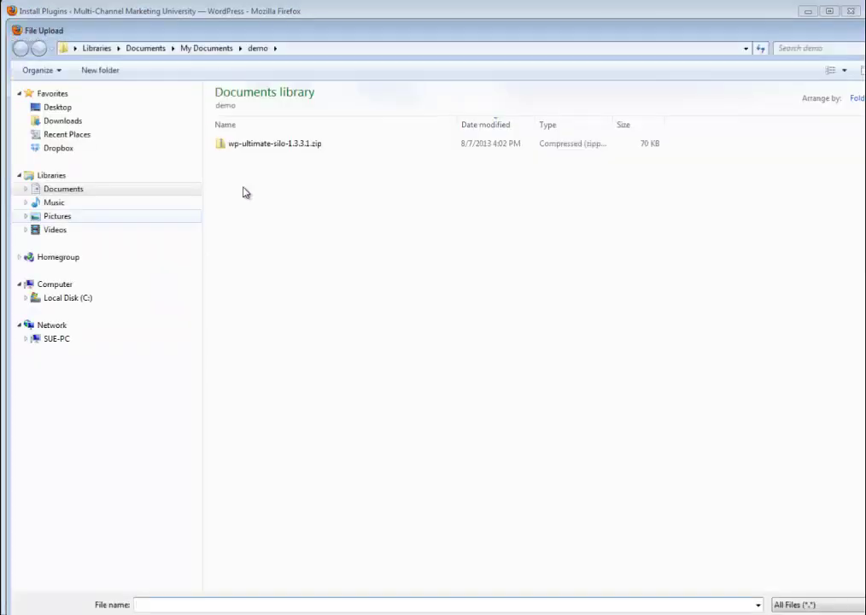
click(289, 145)
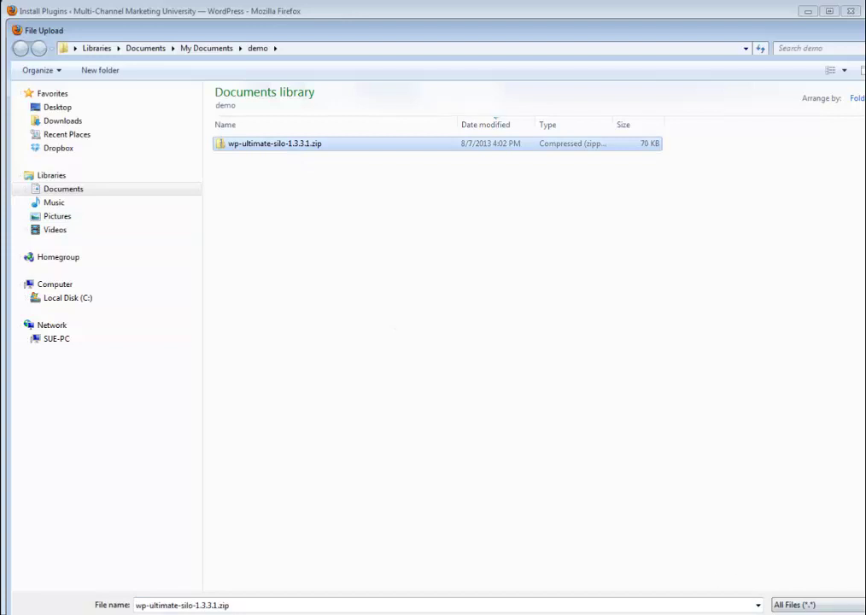
key(Return)
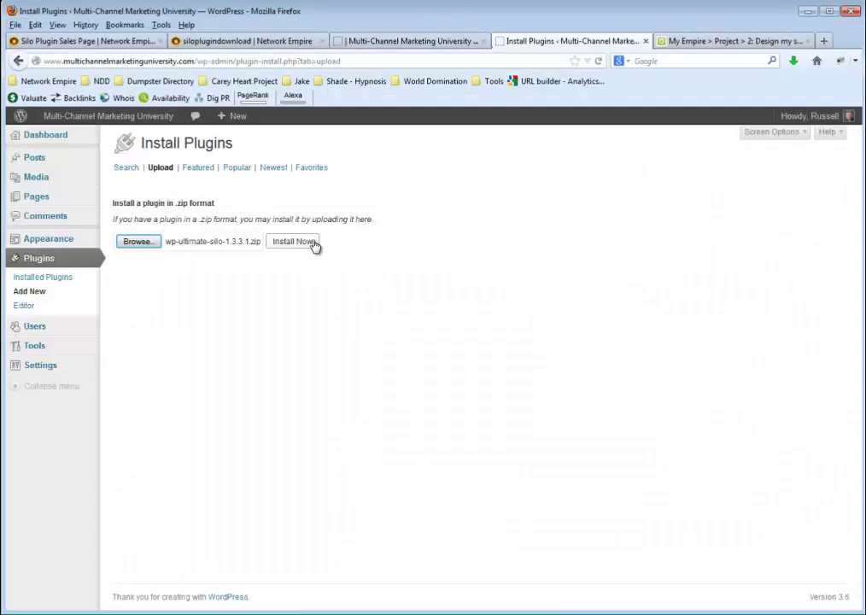
click(314, 245)
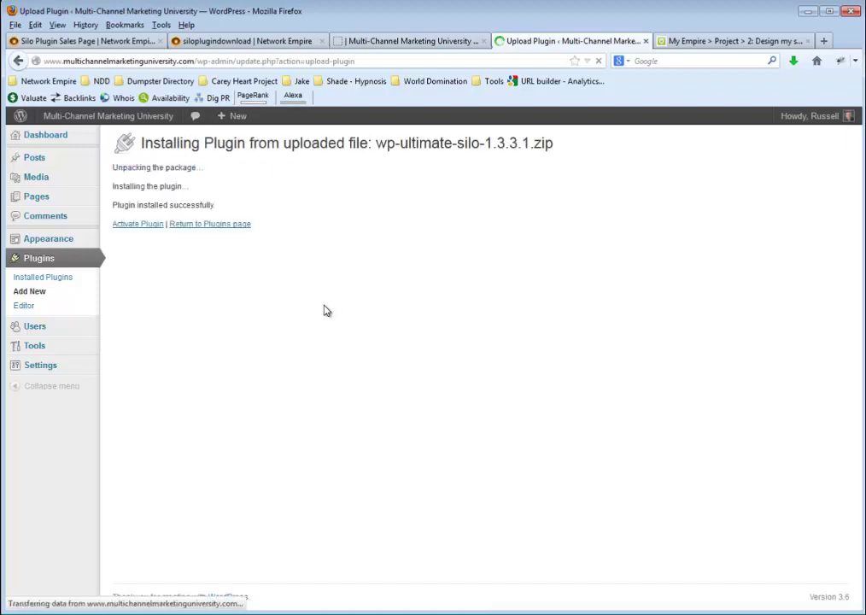
click(130, 225)
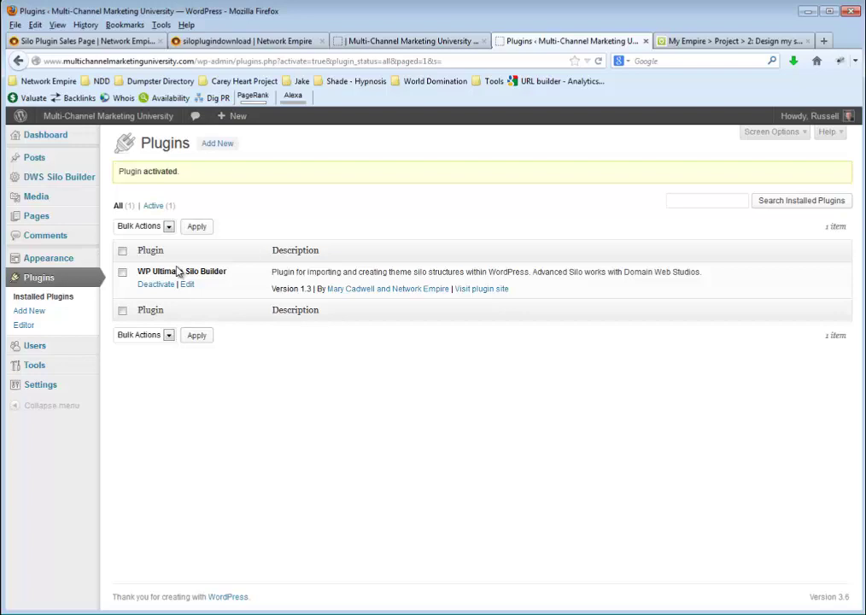
Show the DWS Silo Builder submenu in the admin sidebar
mouse_move(81, 174)
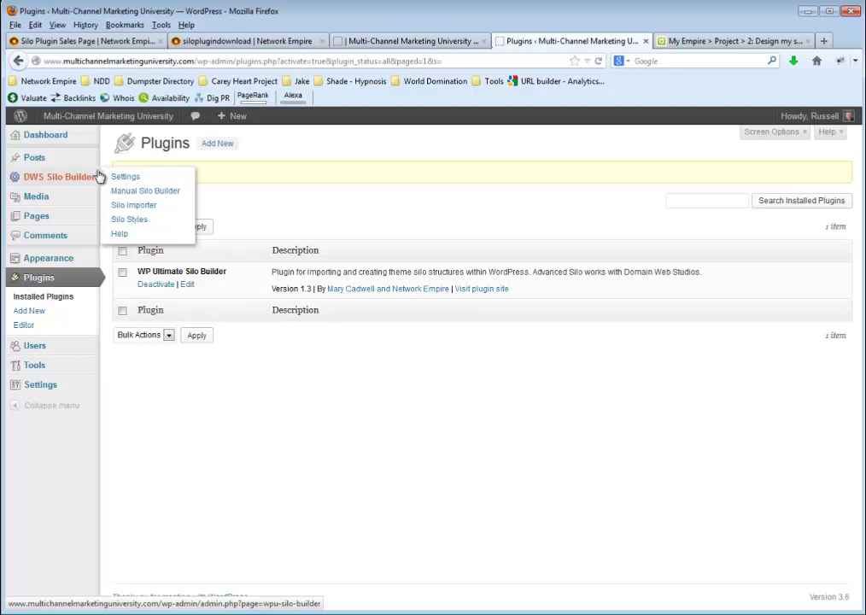
In the Manual Silo Builder, add Coaching and Mentoring Programs as silo pages under HOME
click(160, 192)
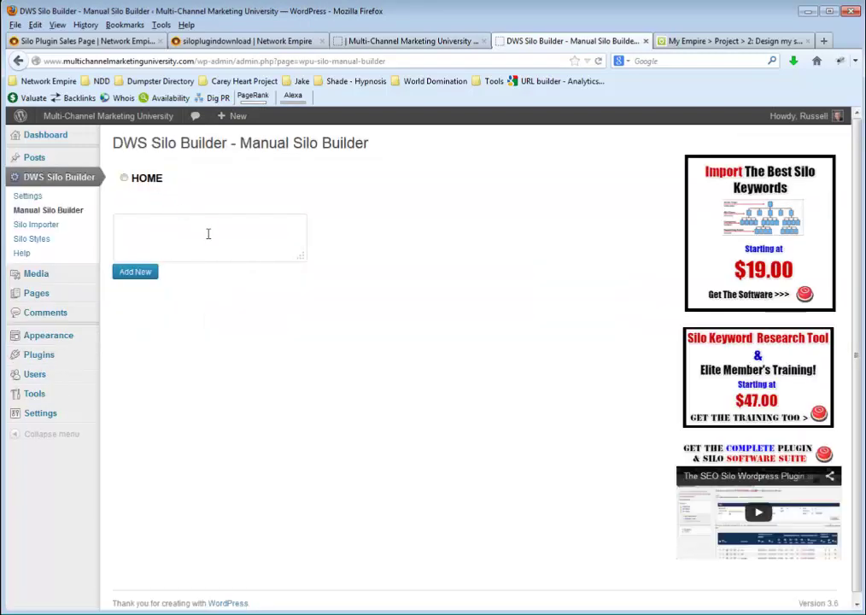
click(208, 233)
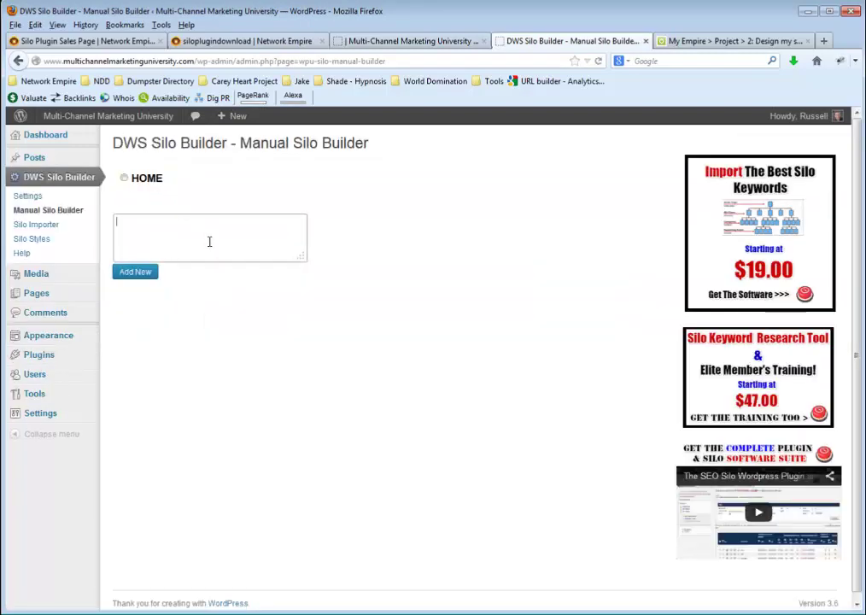
click(124, 179)
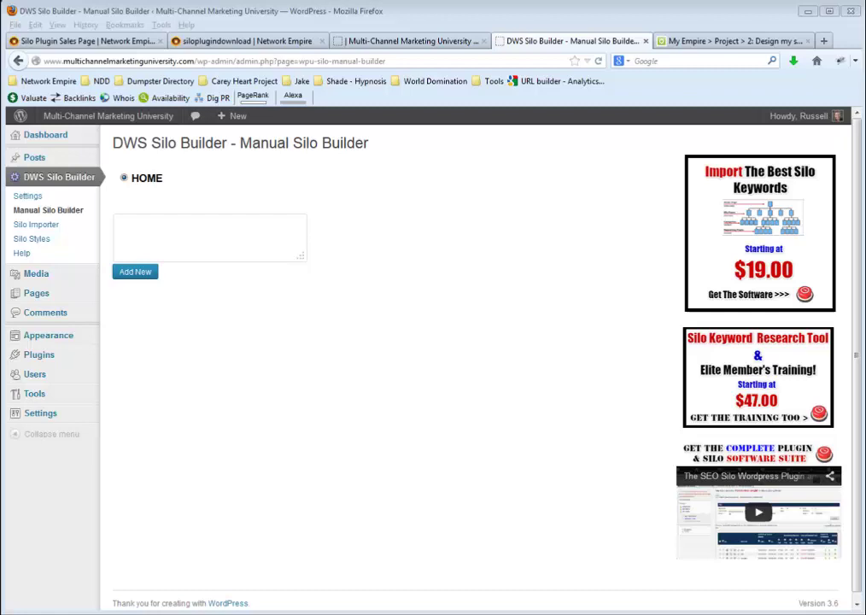
click(170, 226)
text(Coaching)
click(161, 239)
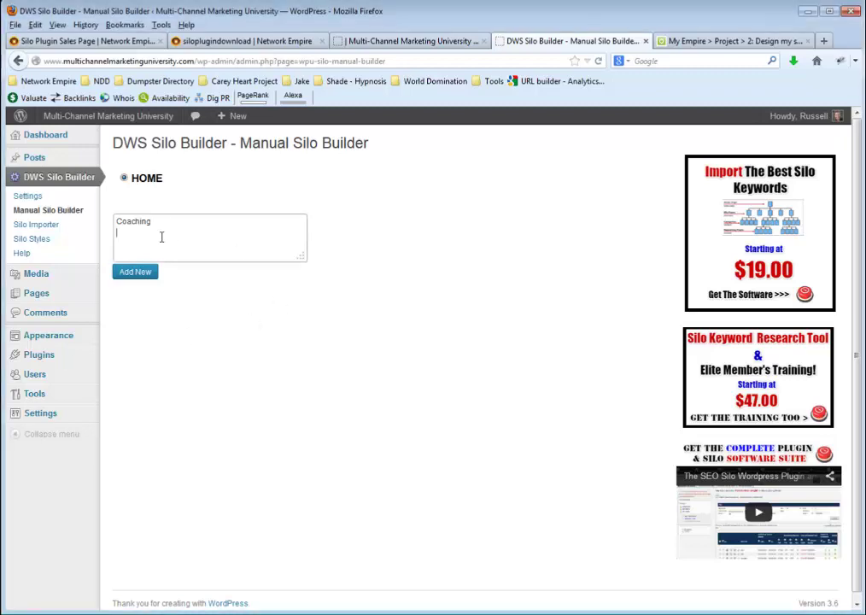
text(Mentoring Programs)
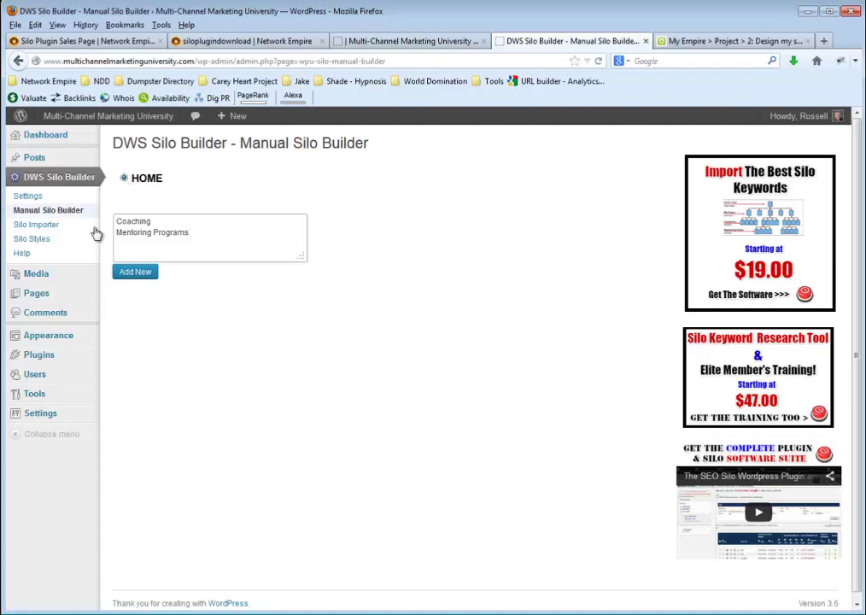
click(141, 271)
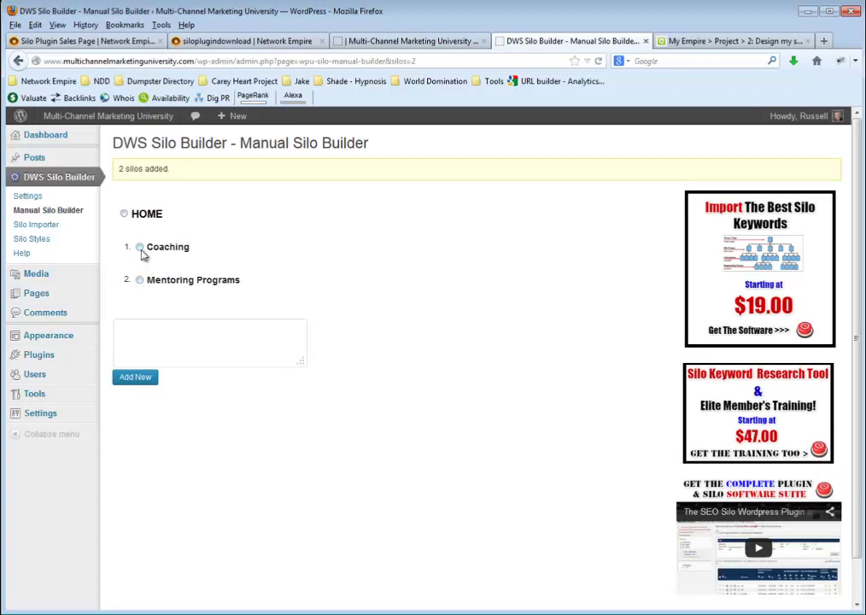
Add online business, internet marketing and MLM coaching keyword pages under Coaching
click(140, 249)
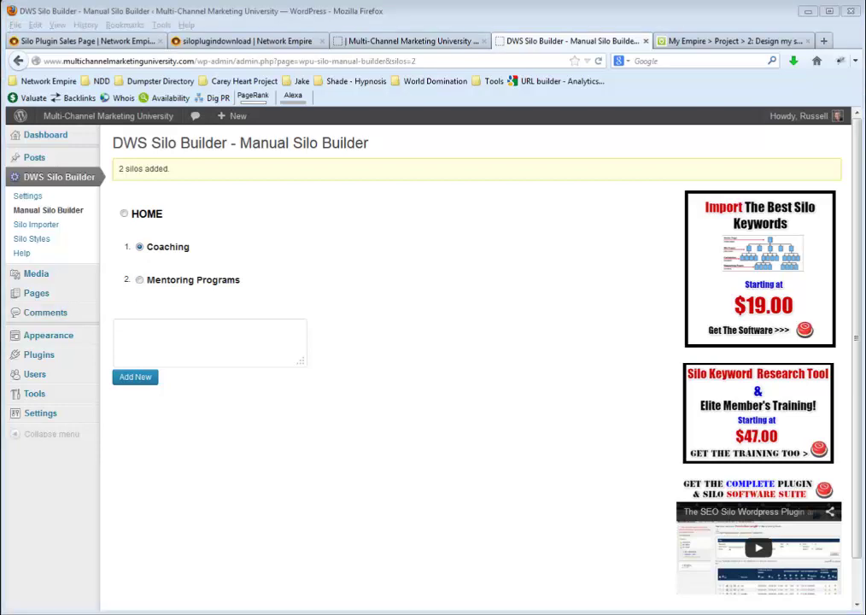
click(251, 344)
text(online business coaching internet marketing coaching MLM coaching)
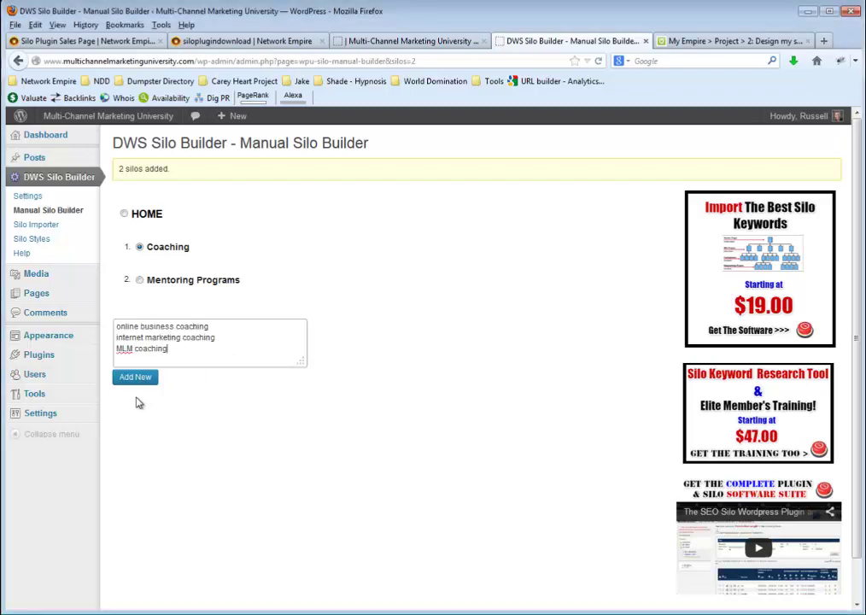
click(139, 384)
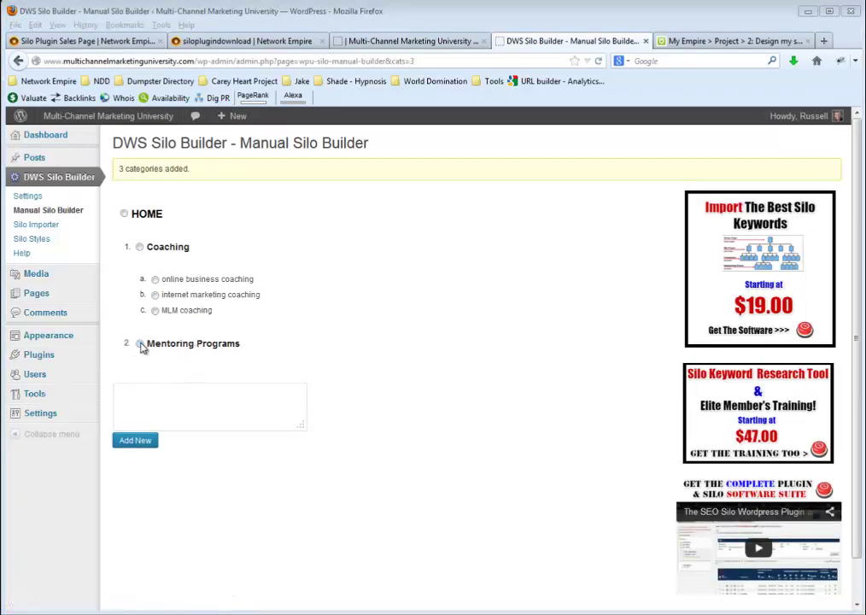
Add the two mentoring keyword pages under Mentoring Programs
click(139, 343)
click(147, 410)
text(online business mentoring internet marketing mentoring)
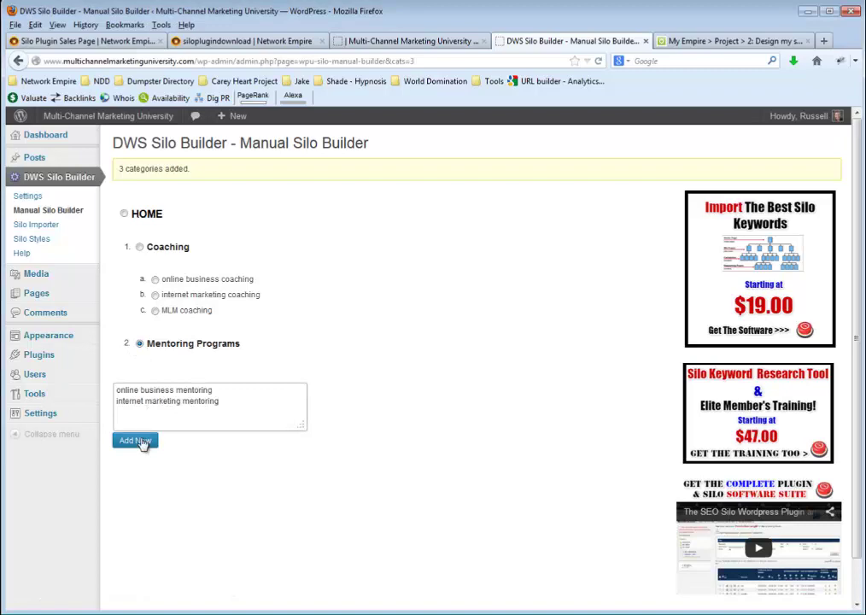
click(138, 441)
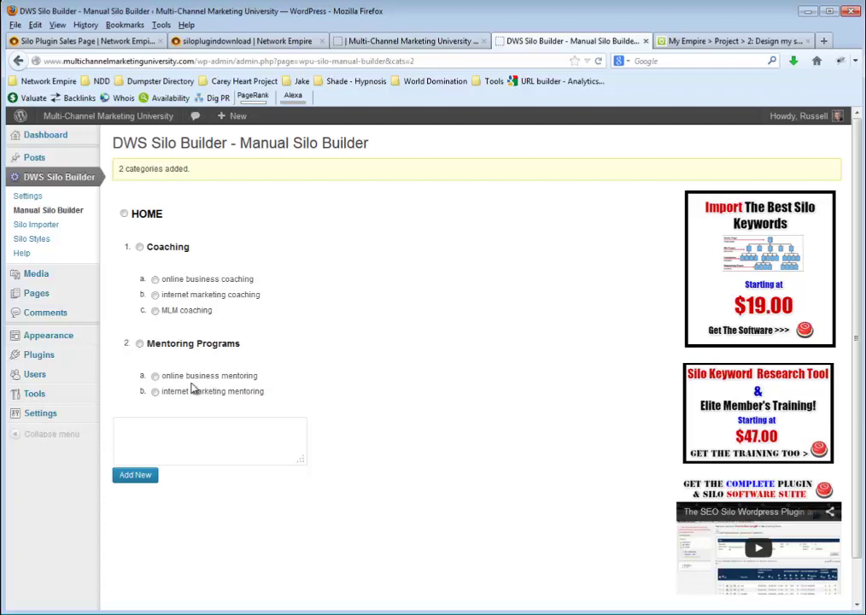
Save a custom permalink structure of /%category%/%postname%/
mouse_move(53, 416)
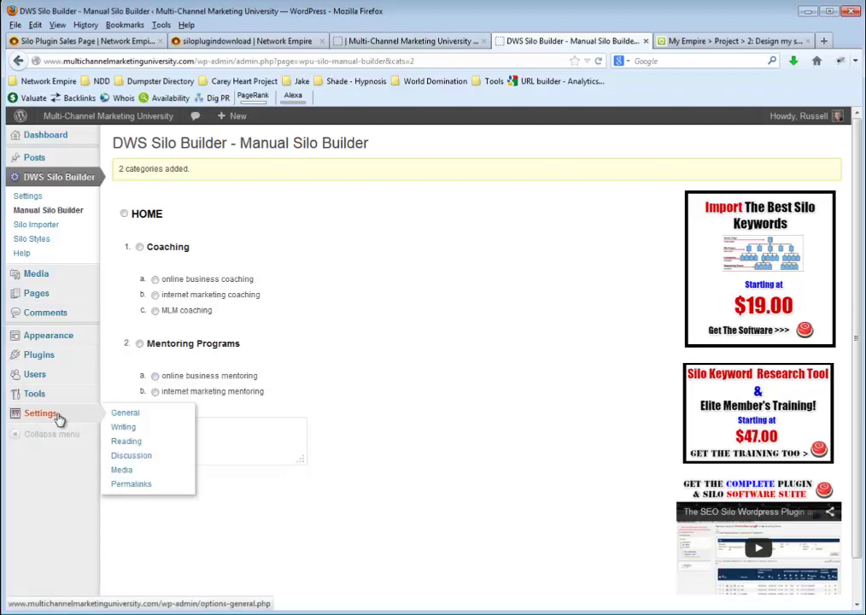
click(122, 492)
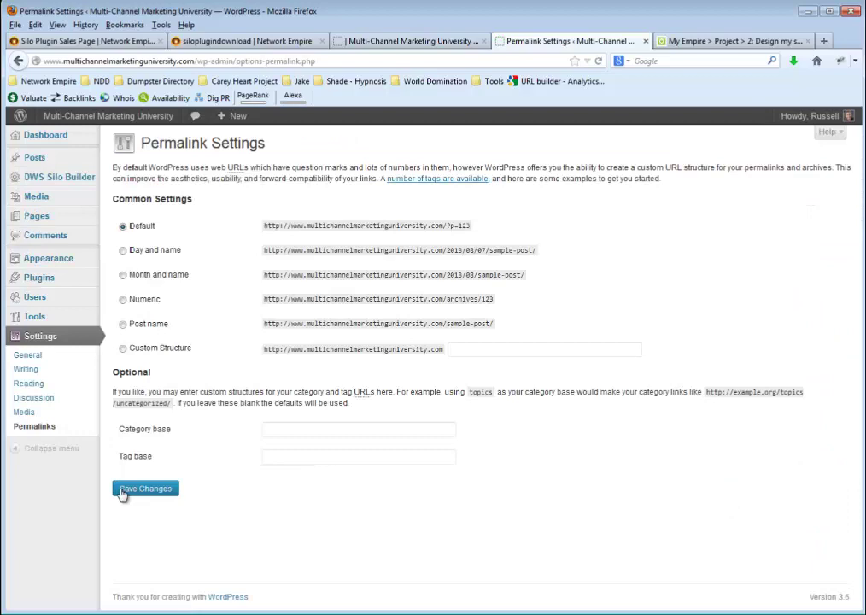
click(143, 348)
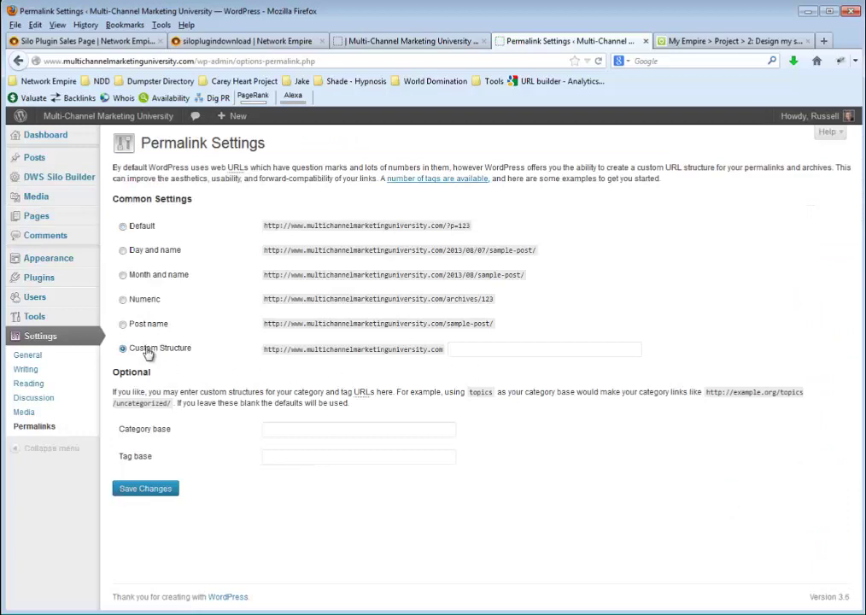
click(471, 353)
click(471, 352)
click(466, 376)
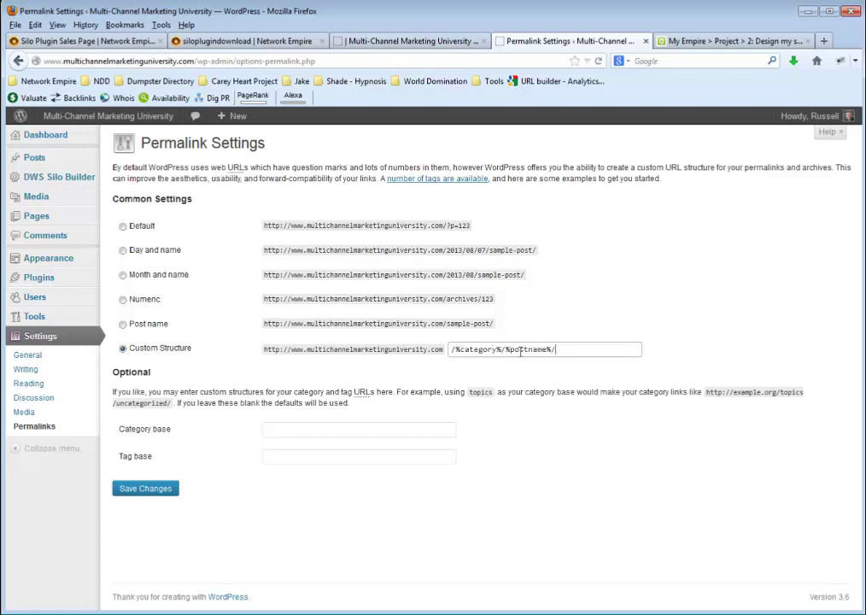
click(153, 487)
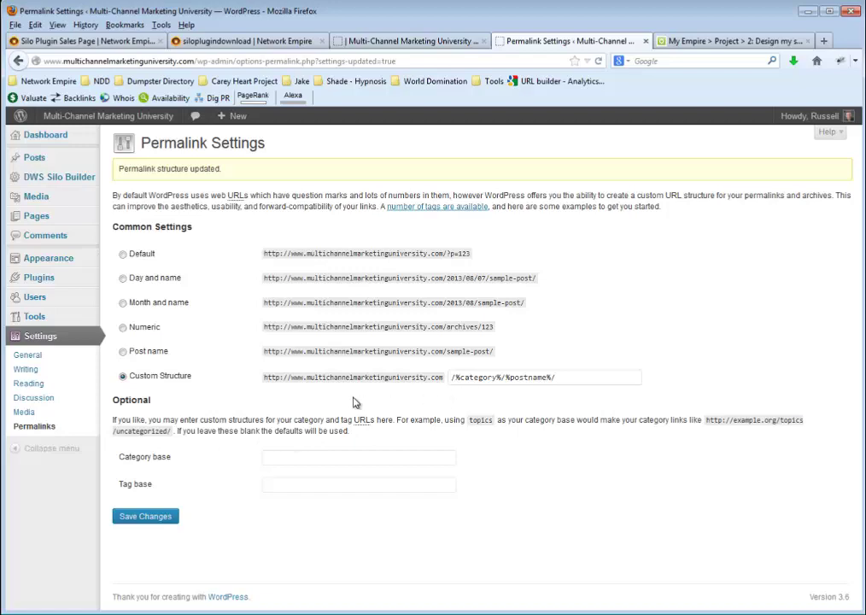
mouse_move(80, 177)
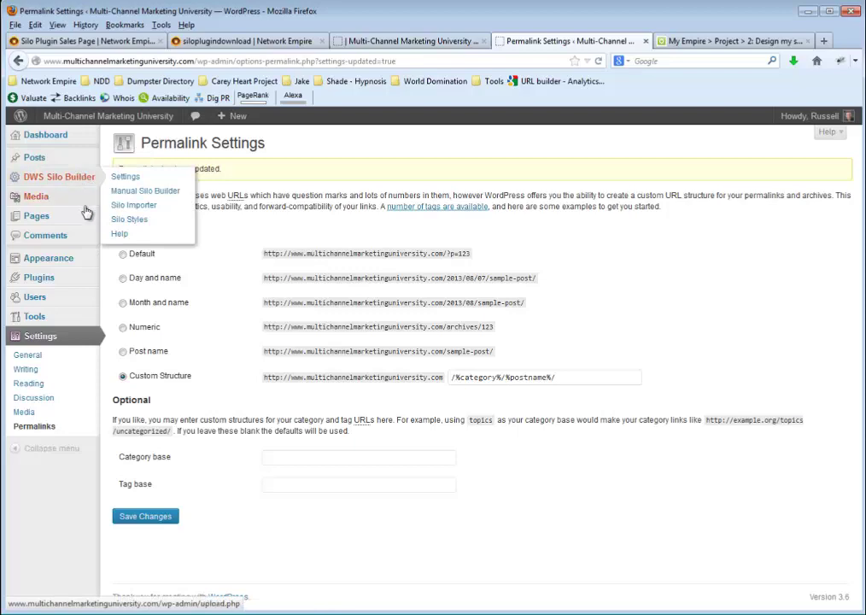
mouse_move(66, 286)
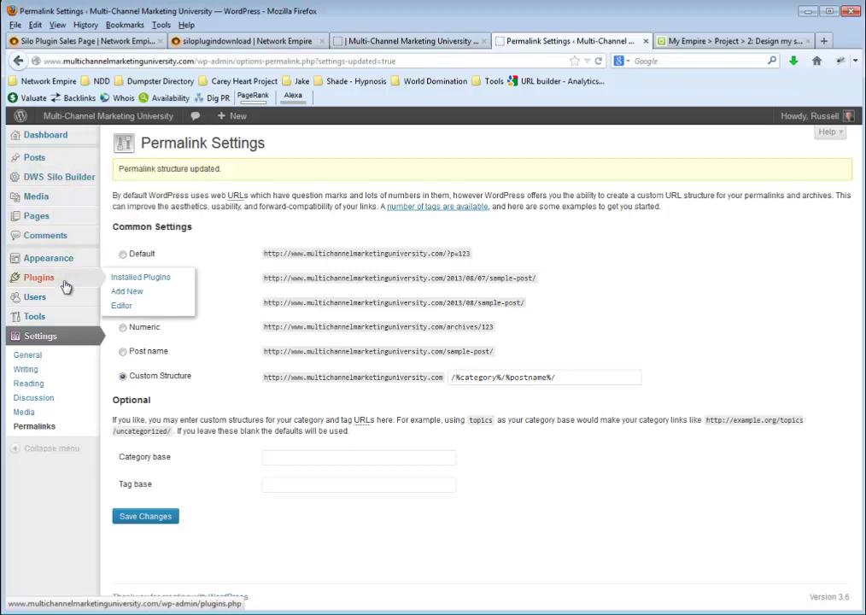
mouse_move(34, 258)
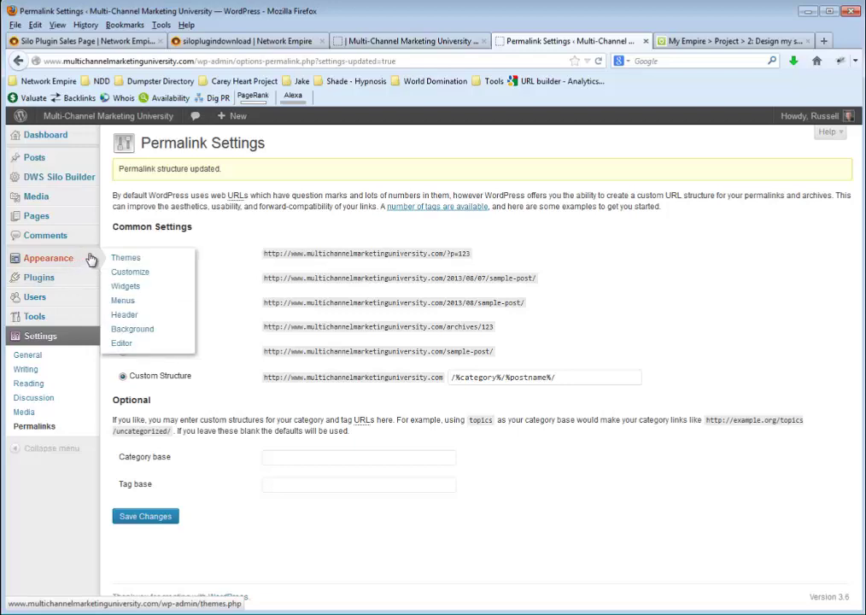
Open the Widgets settings and compare them with the live home page's sidebar
click(128, 287)
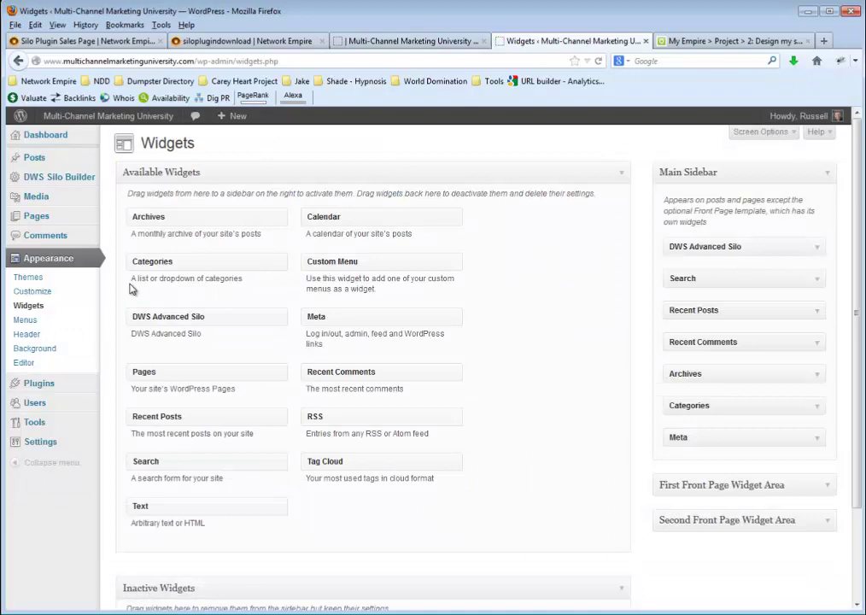
click(435, 42)
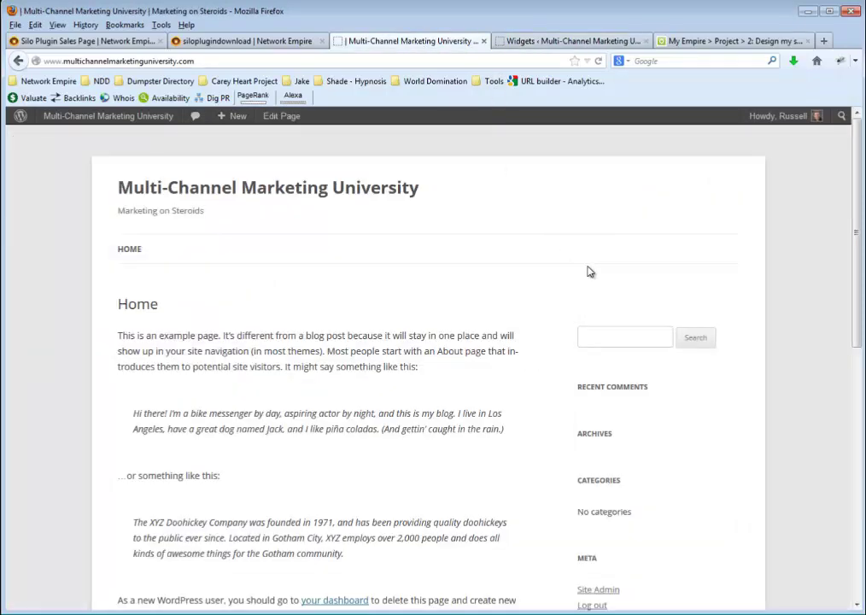
scroll(621, 317, down, 5)
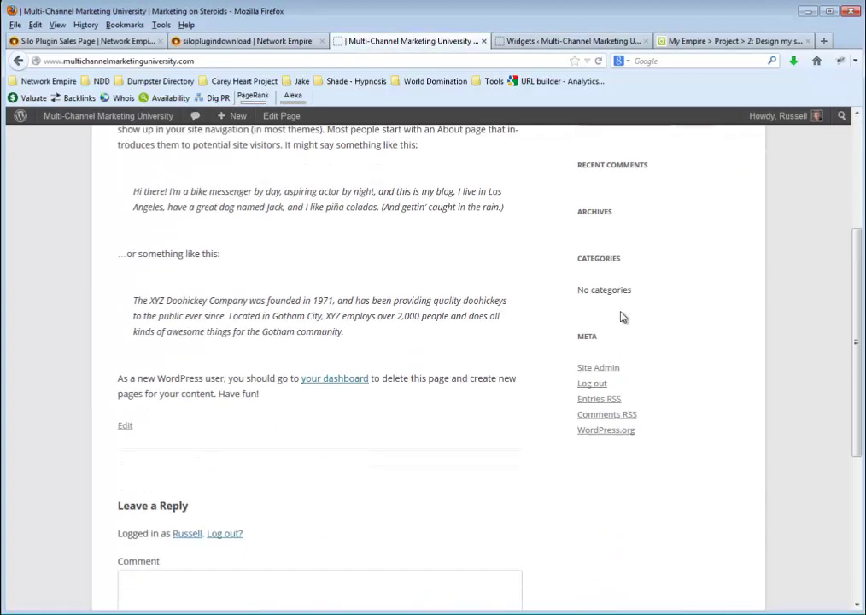
click(541, 42)
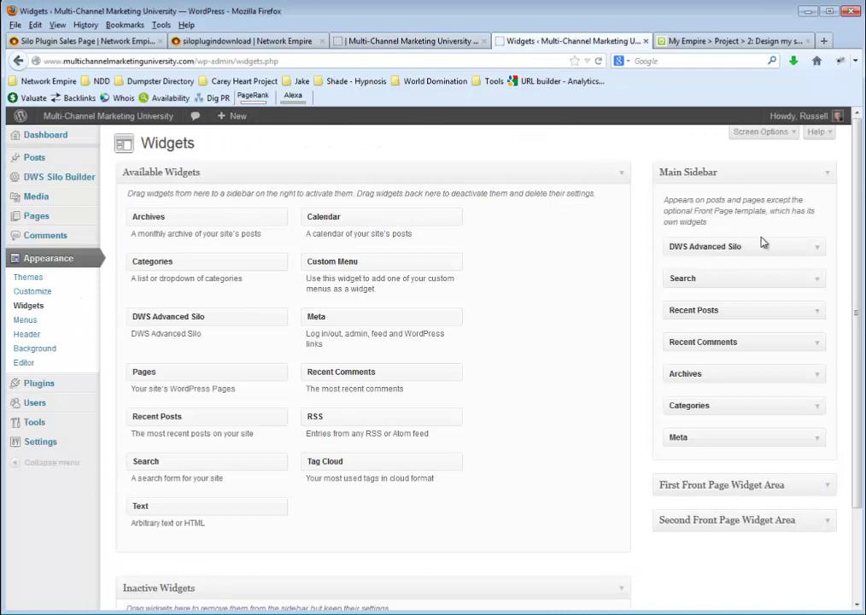
Remove Search, Recent Posts, Recent Comments, Archives, Categories and Meta from the Main Sidebar
drag(759, 281, 466, 491)
drag(719, 296, 290, 410)
drag(736, 285, 366, 508)
drag(730, 279, 292, 523)
drag(683, 280, 335, 505)
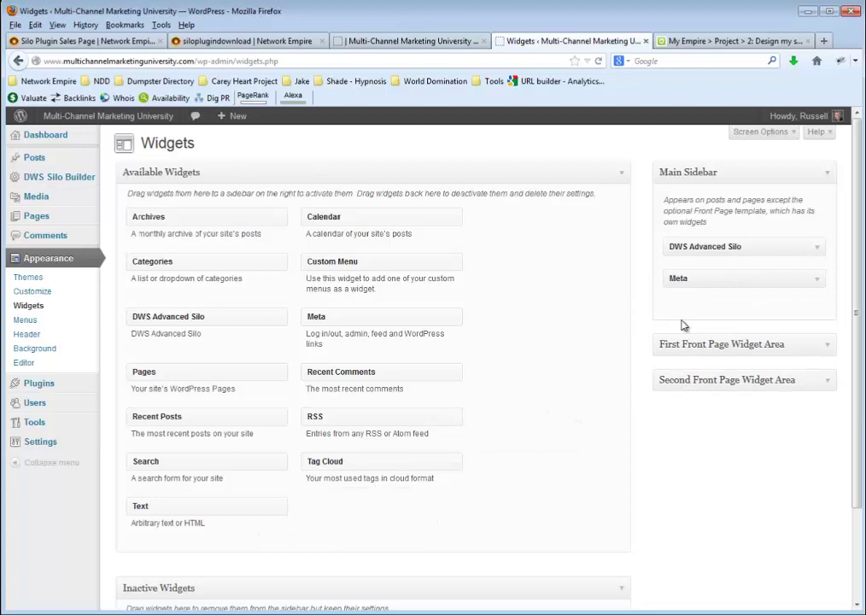
drag(711, 294, 323, 503)
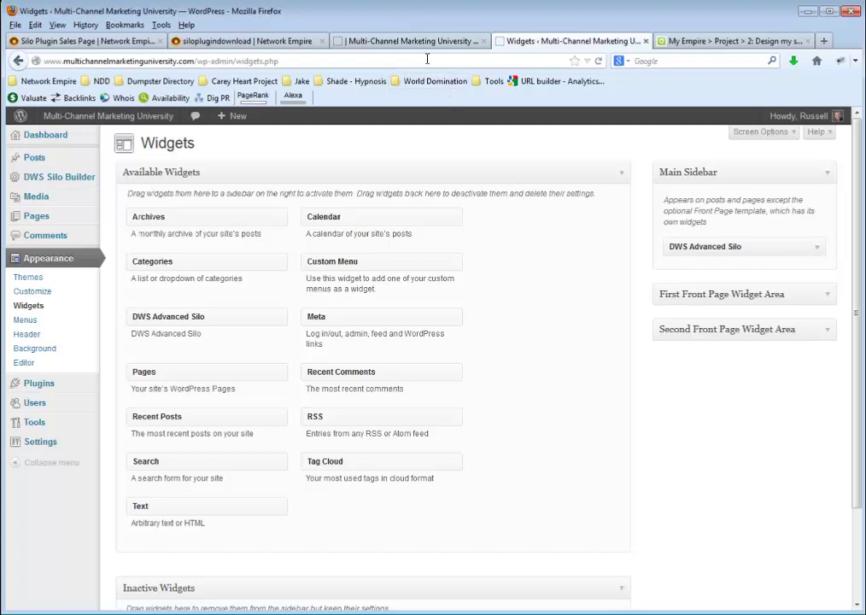
Check the live Mentoring Programs page's silo links in the sidebar, then return to Widgets
click(339, 43)
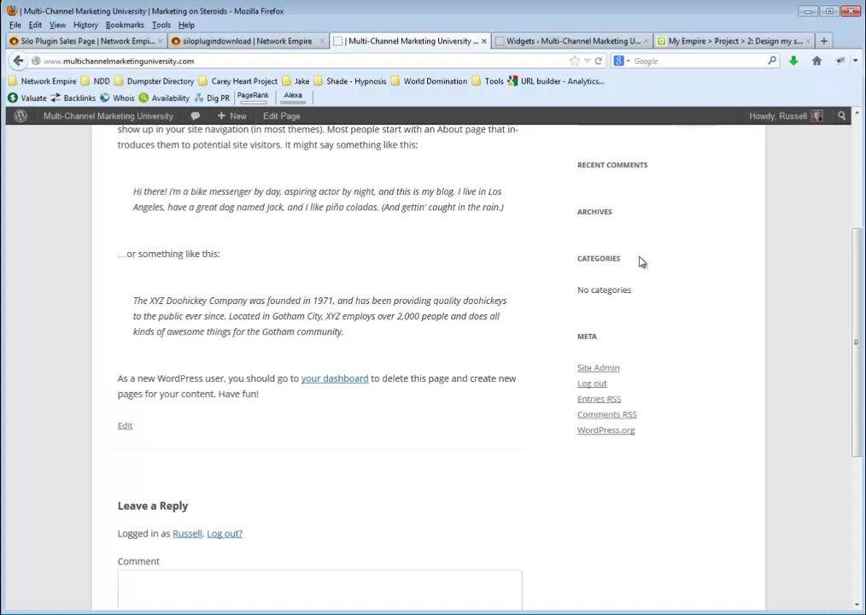
scroll(681, 249, up, 3)
scroll(600, 387, down, 3)
click(600, 42)
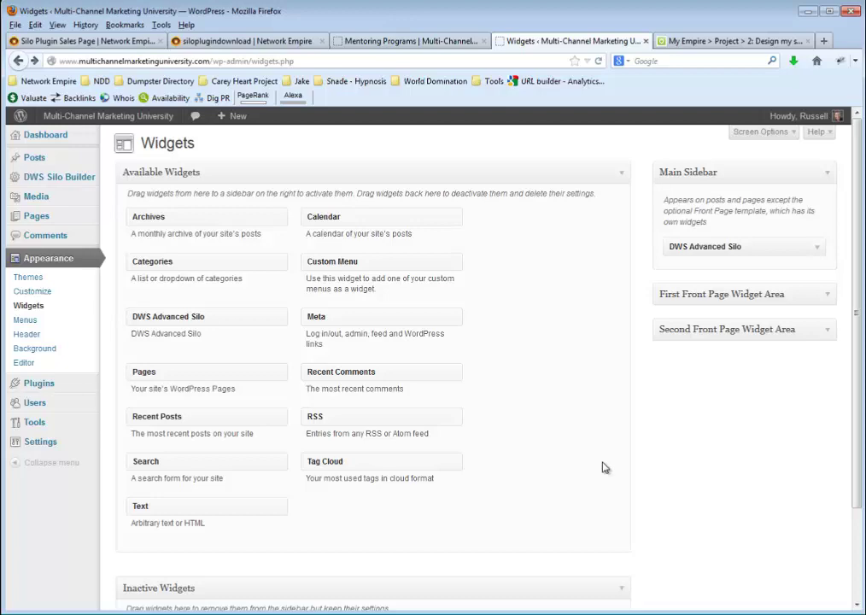
Compare the sidebar silo links on the Mentoring Programs, Home and Coaching pages, ending on Coaching
click(441, 47)
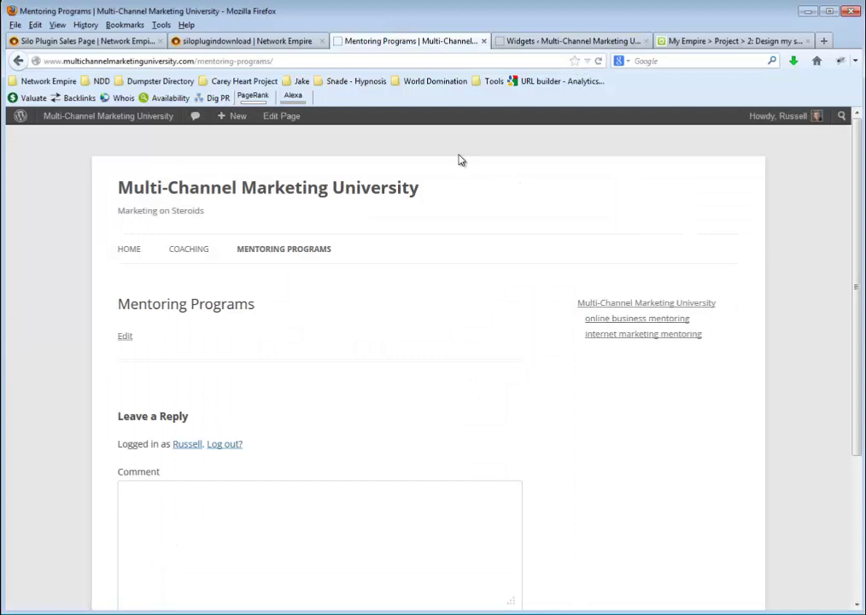
click(128, 249)
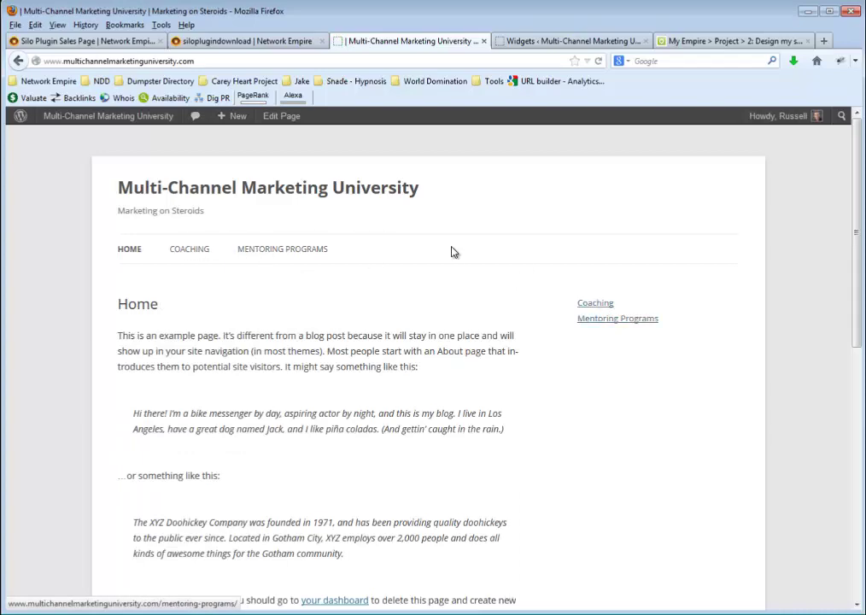
click(199, 251)
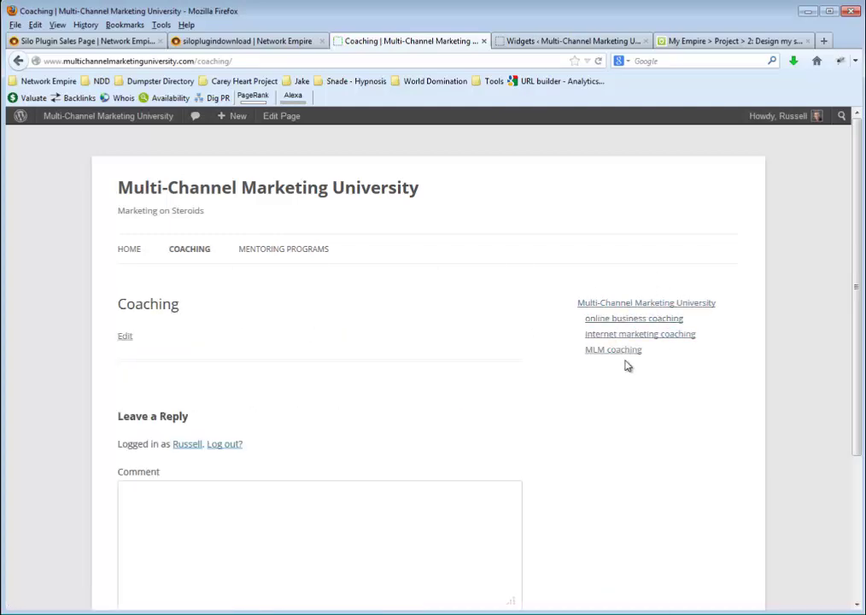
click(282, 250)
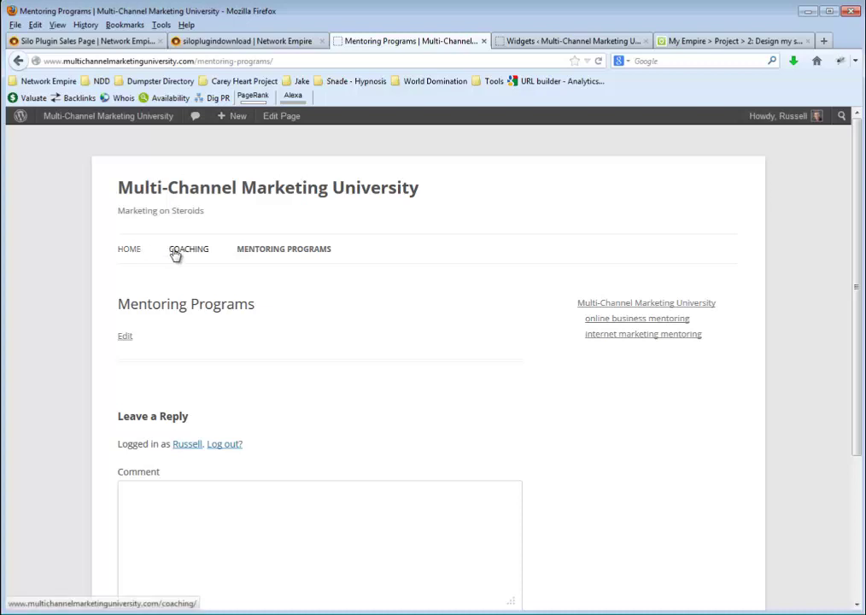
click(175, 254)
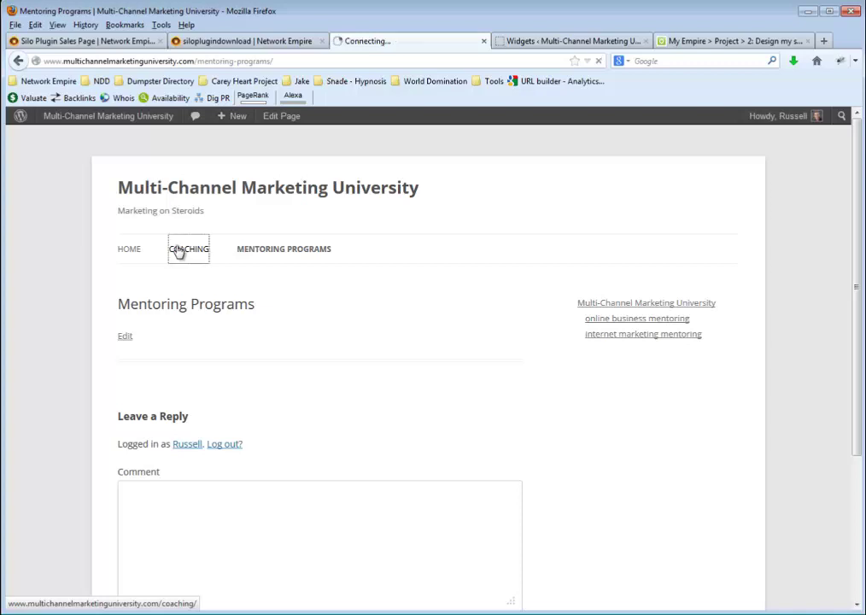
click(287, 119)
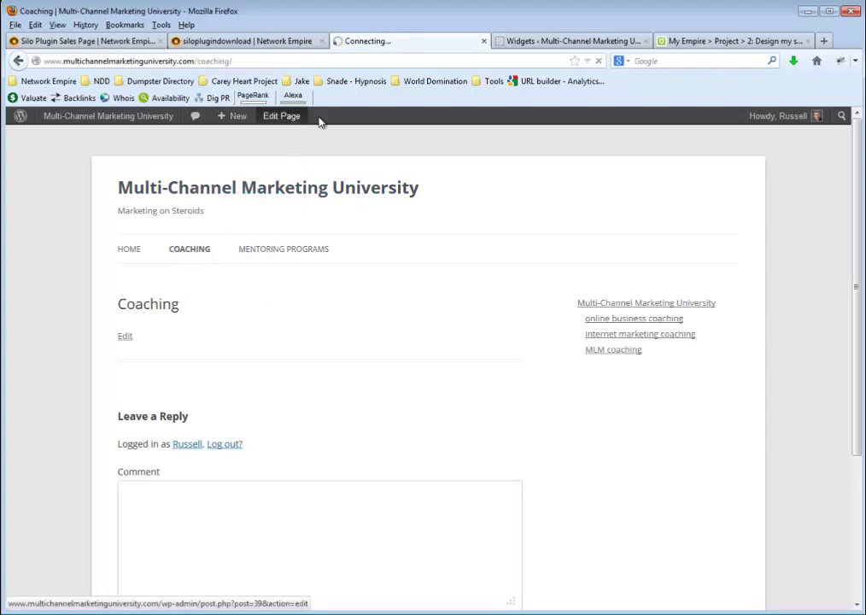
Select and copy the [wpu_silo excerpt='true' links='10'] shortcode on the DWS Silo Builder Settings page
click(577, 40)
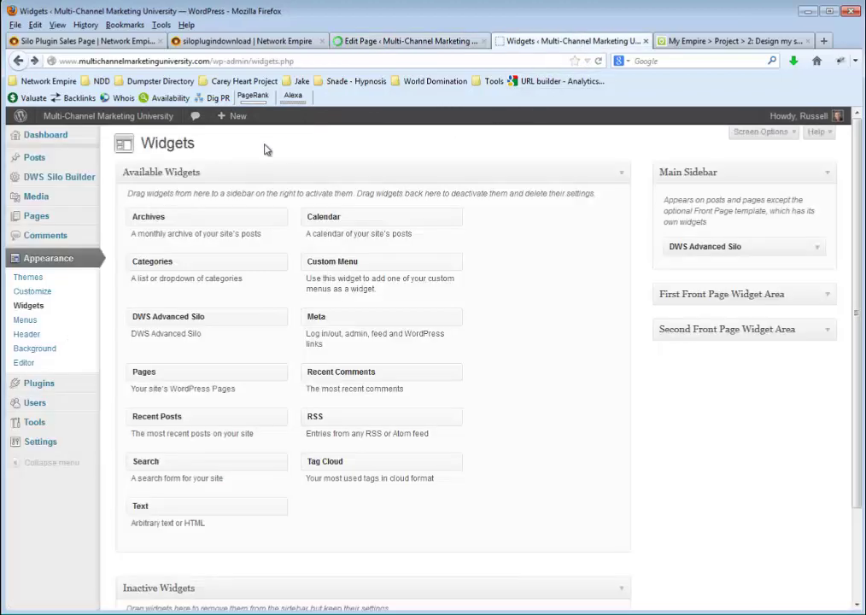
click(79, 176)
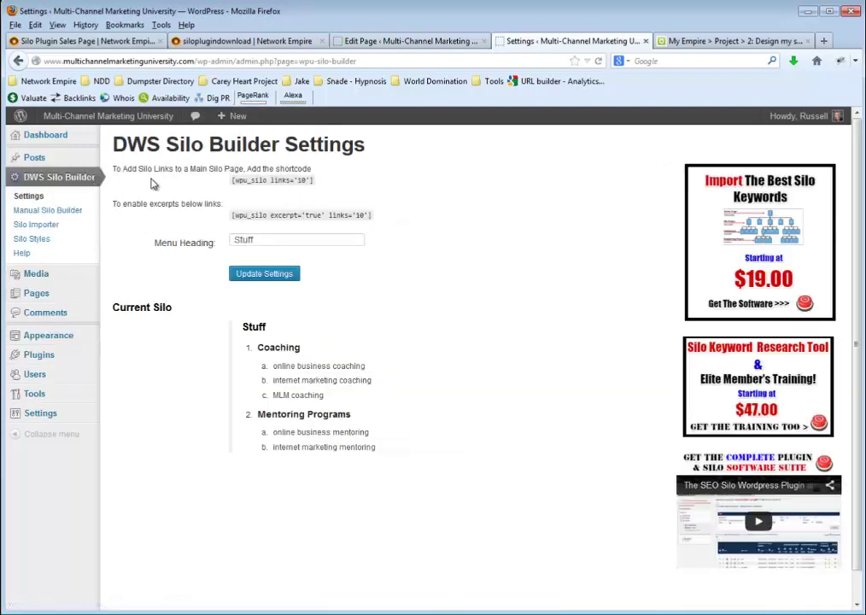
triple_click(301, 180)
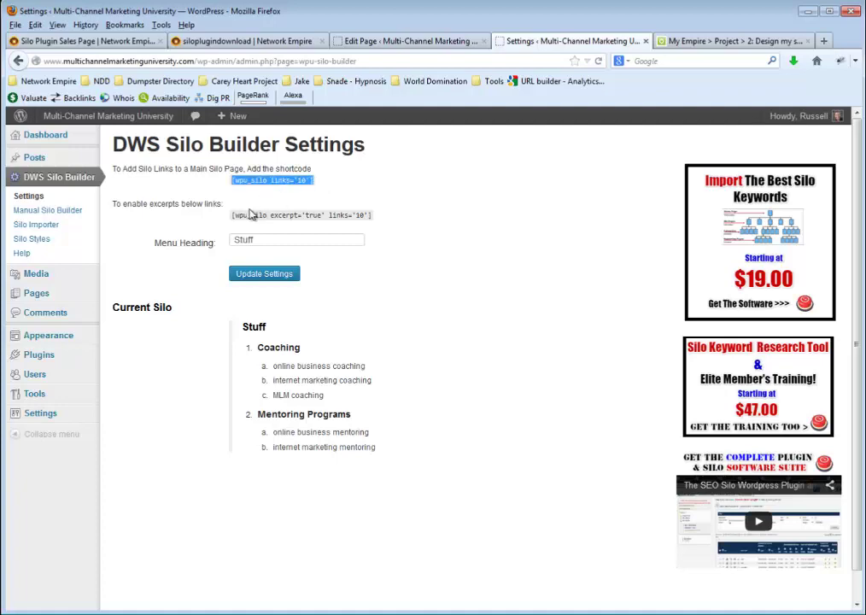
click(230, 218)
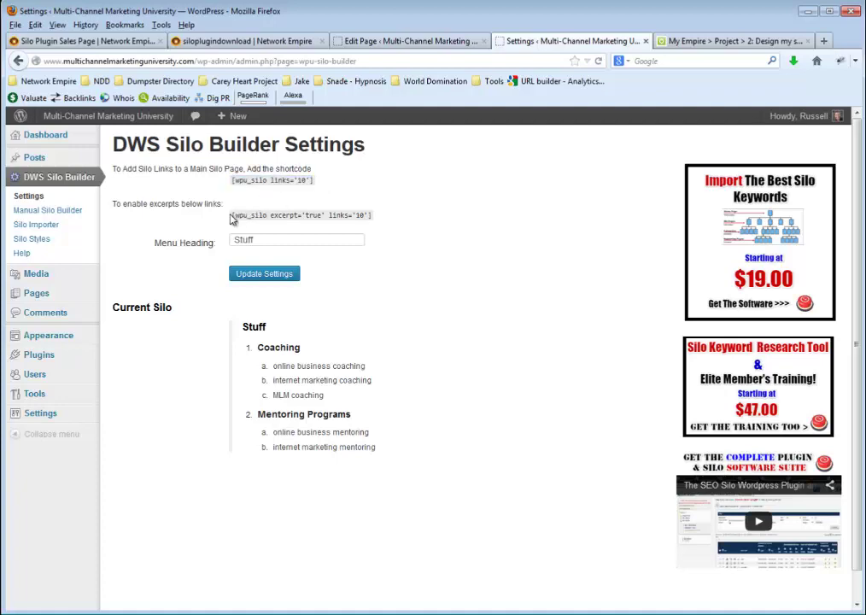
drag(230, 218, 333, 216)
triple_click(380, 217)
key(ctrl+c)
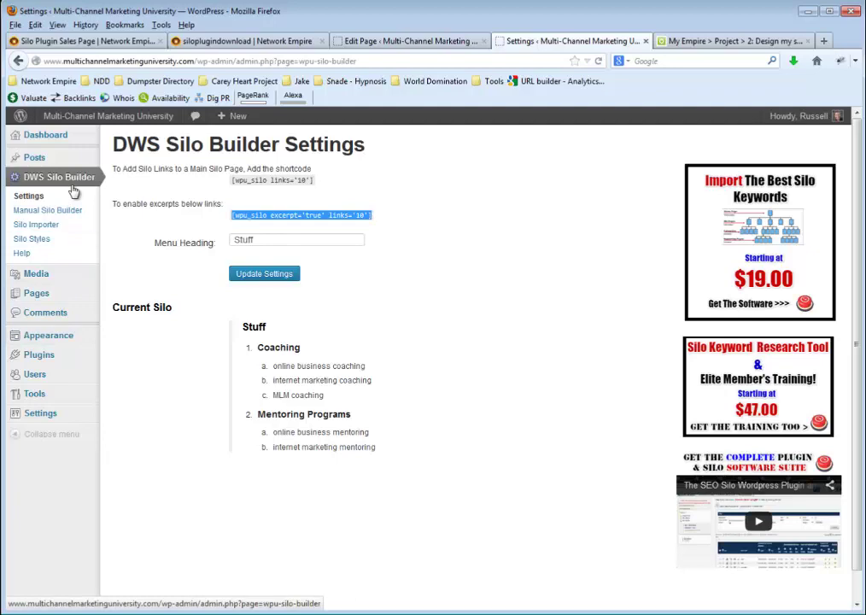
Paste the excerpt silo shortcode on a new line in the Coaching page body and update it
click(371, 43)
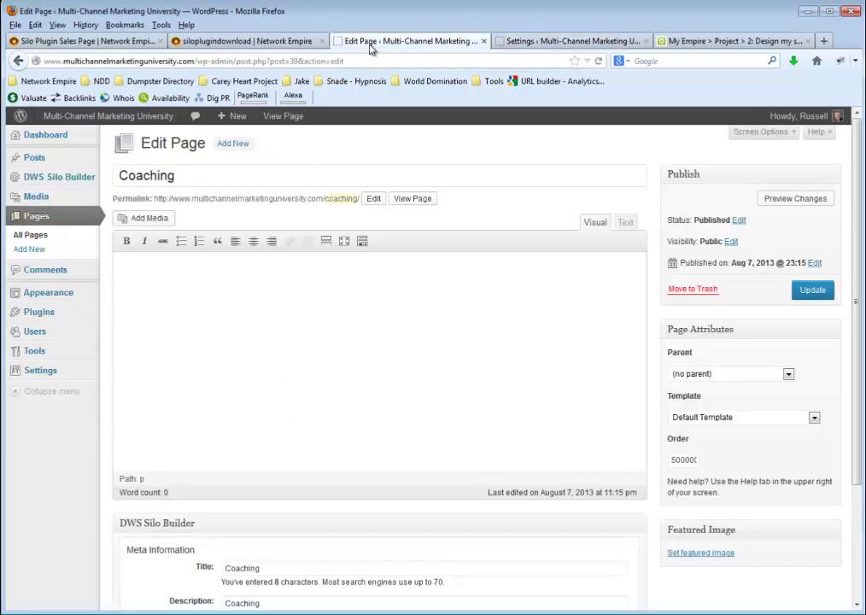
click(265, 312)
key(Return)
key(ctrl+v)
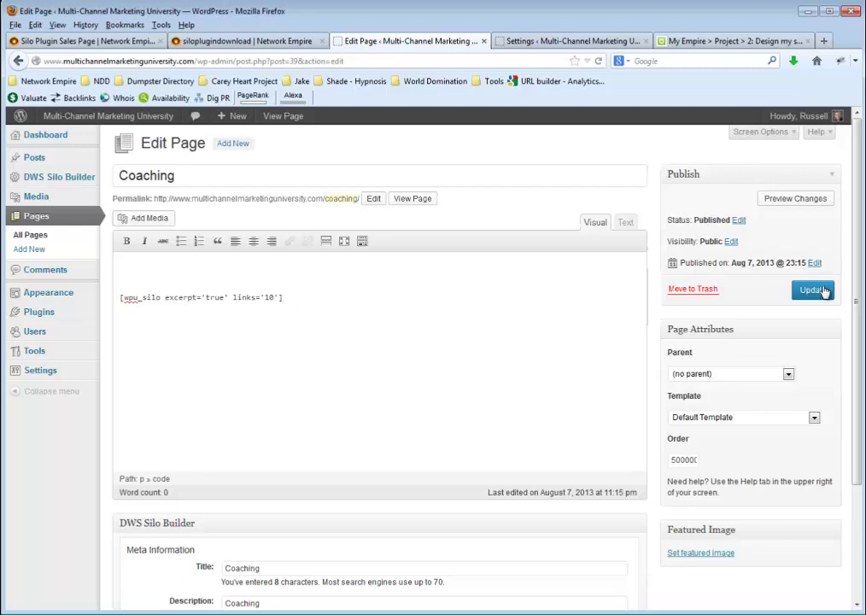
click(815, 290)
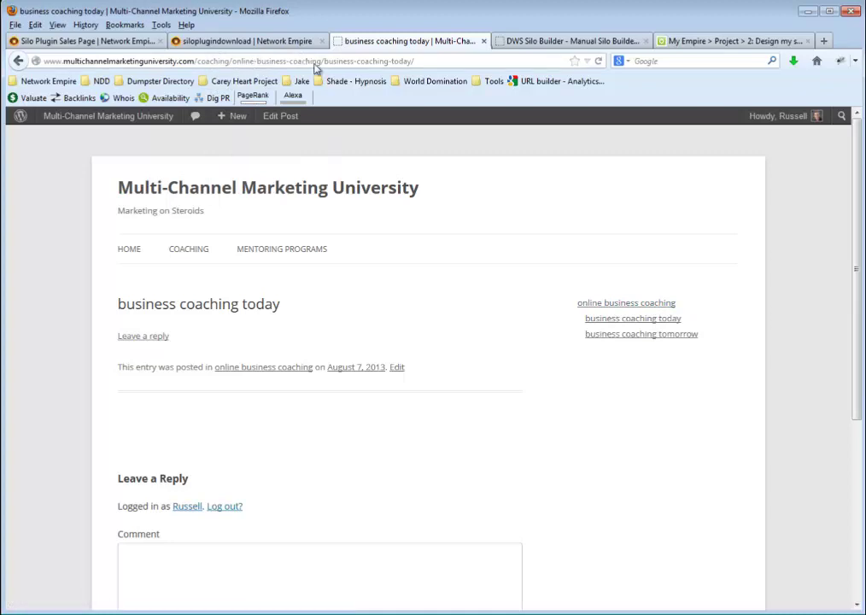
Open the online business coaching page and review its silo list with the 'business coaching today' excerpt
click(600, 303)
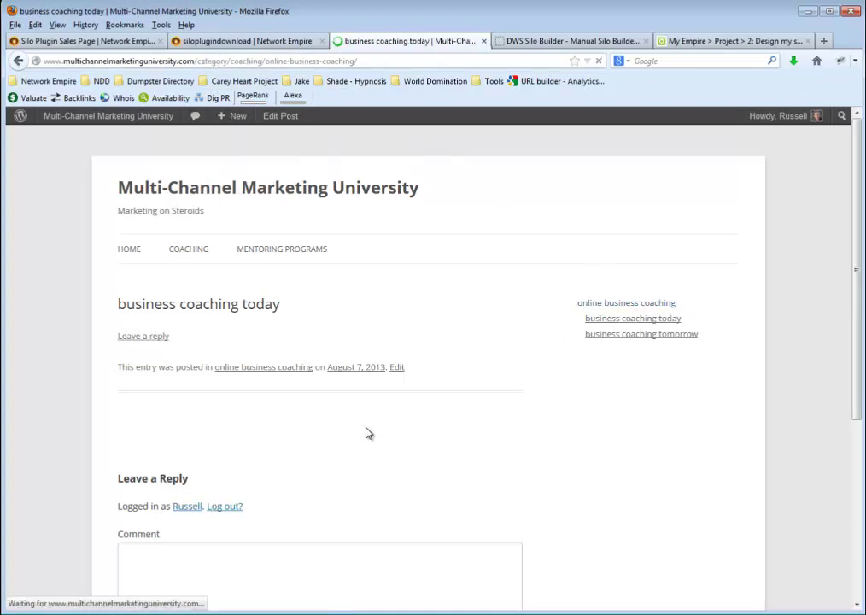
scroll(398, 358, down, 3)
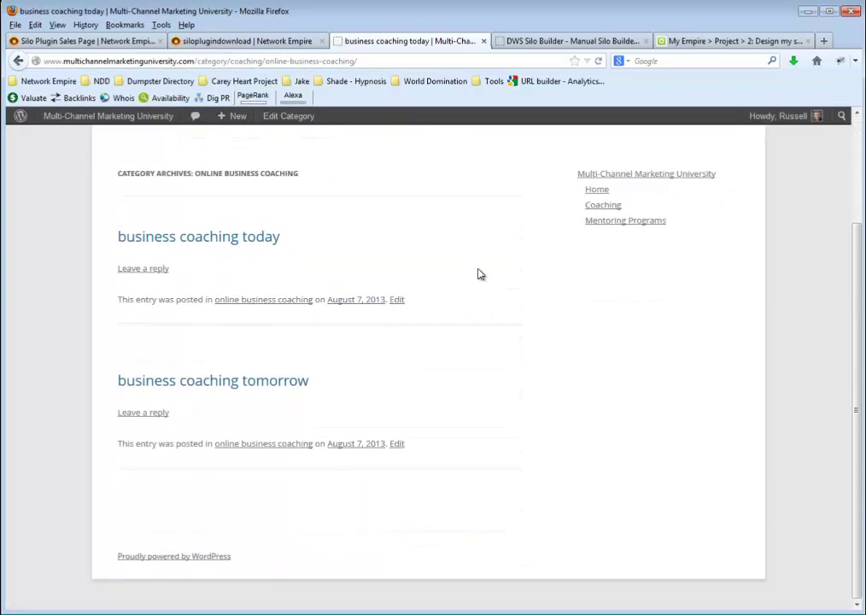
scroll(465, 255, up, 2)
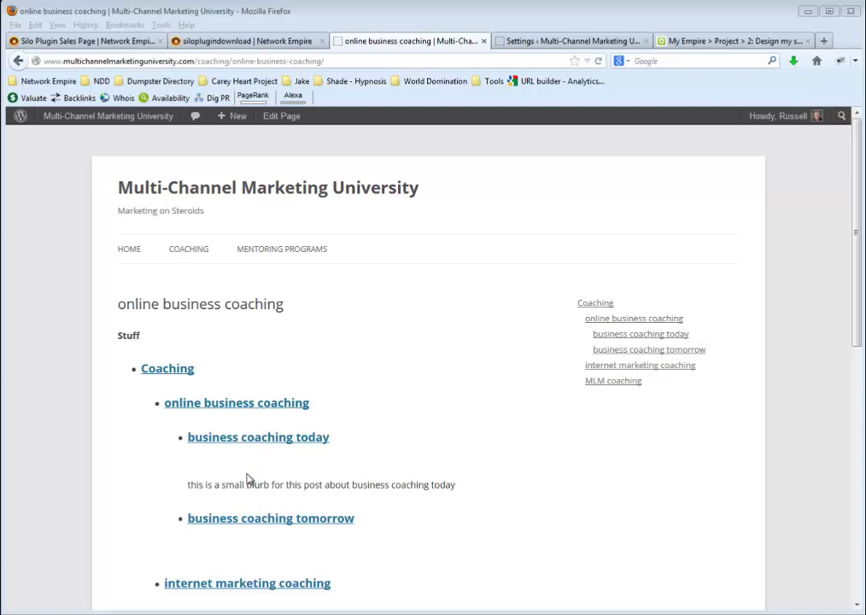
click(170, 483)
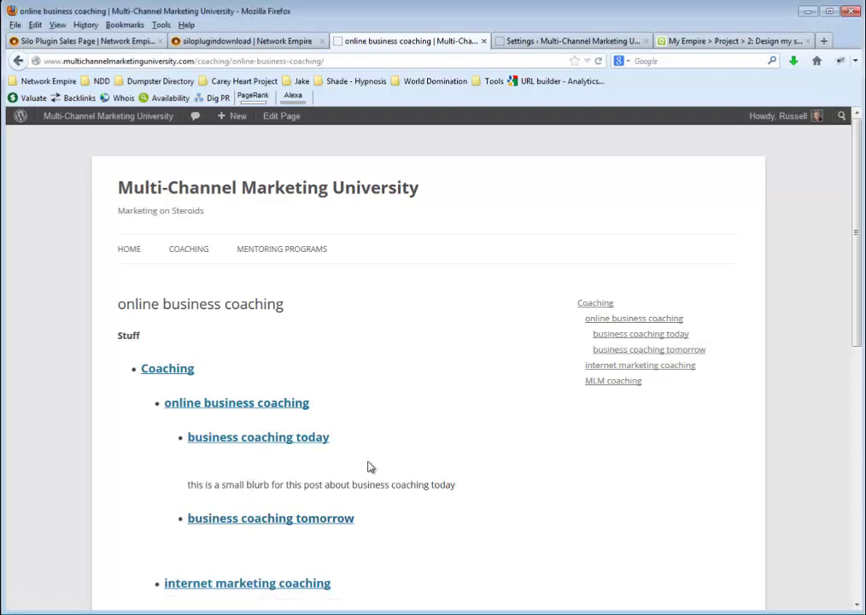
drag(369, 466, 462, 485)
click(461, 485)
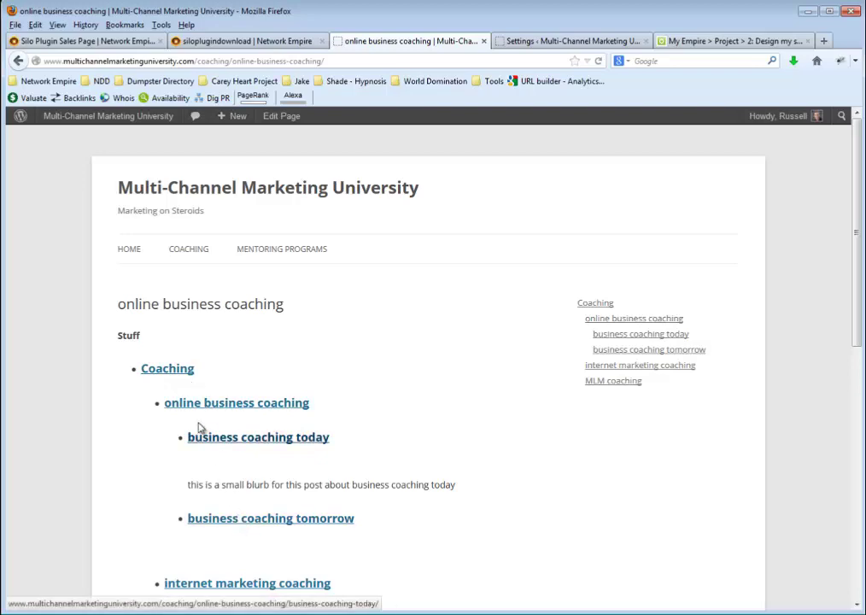
Open DWS Silo Builder Silo Styles showing link color #000000, size 13 px, line-height 1.5
click(531, 40)
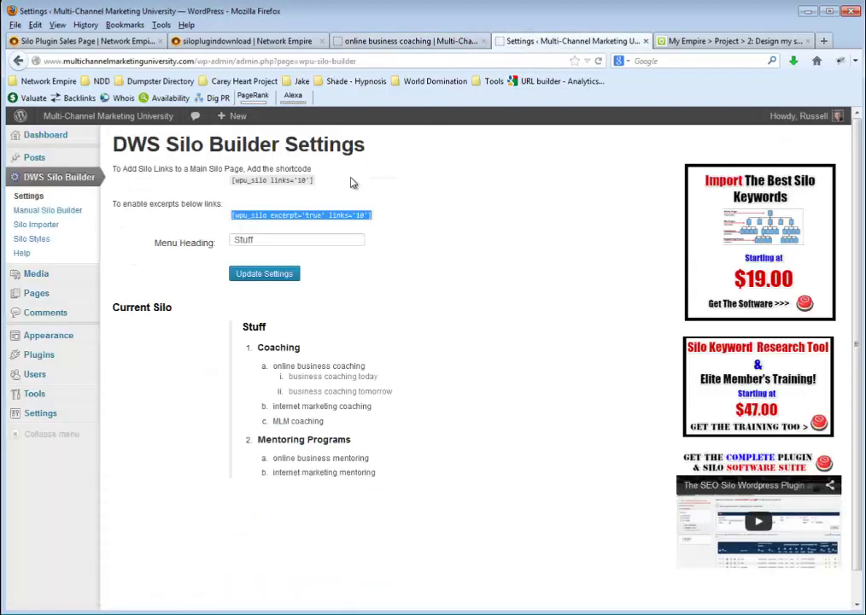
click(41, 242)
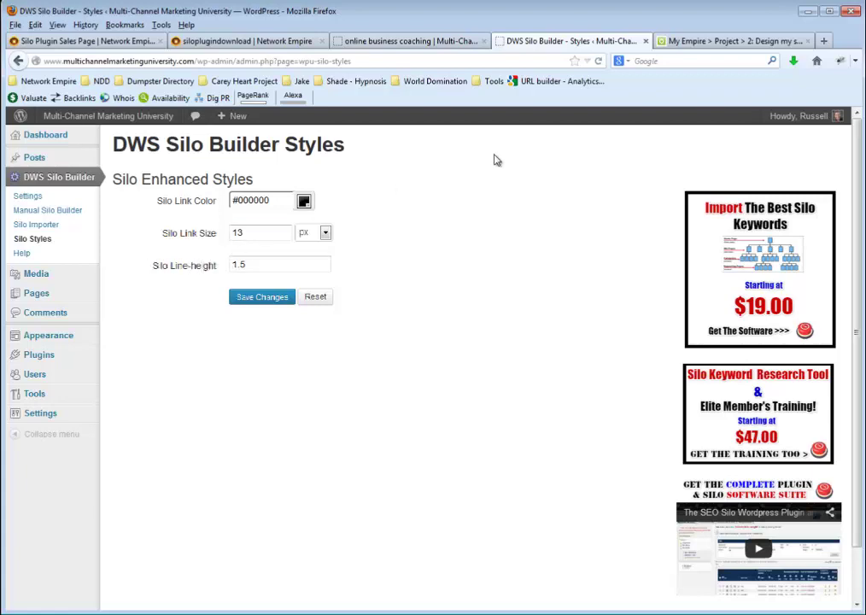
Scroll through the Design my site page's DIET silo framework and 68-keyword grid
click(709, 44)
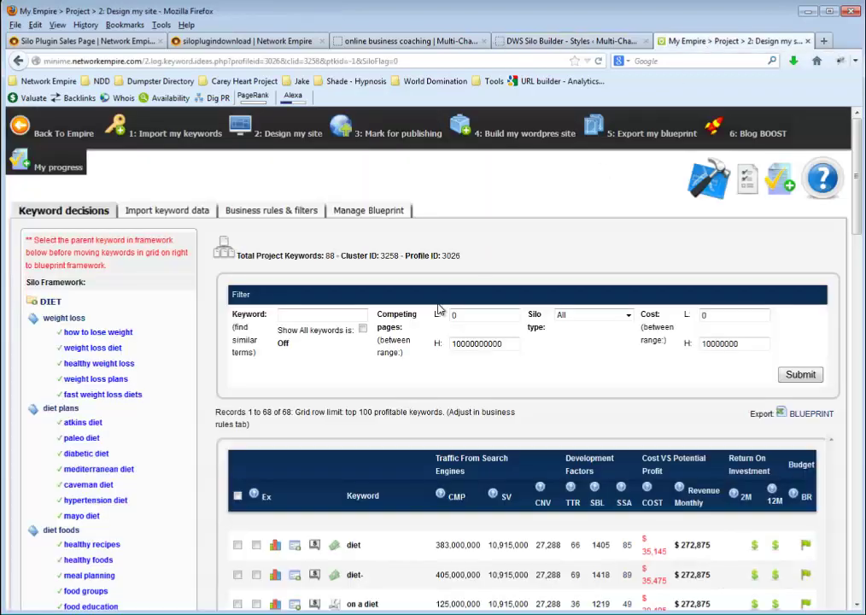
scroll(439, 309, down, 2)
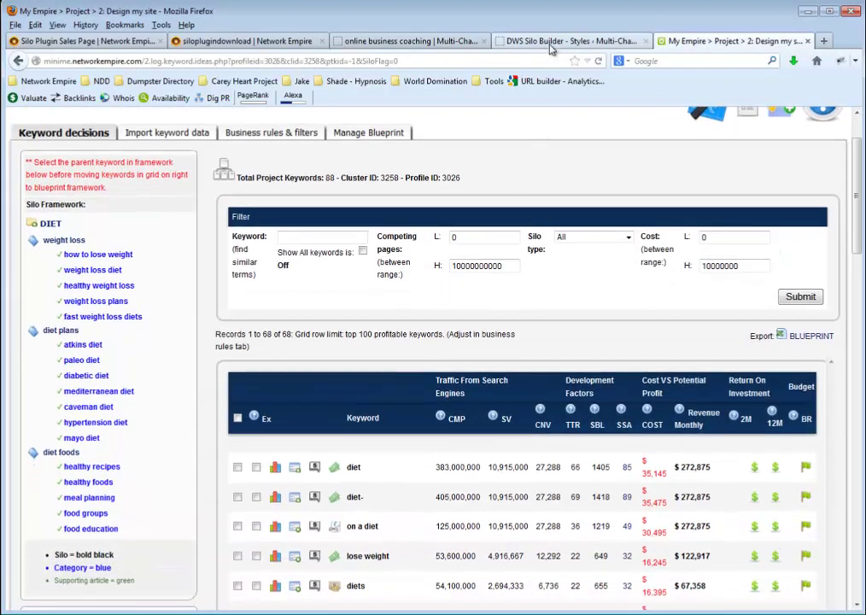
scroll(508, 187, up, 2)
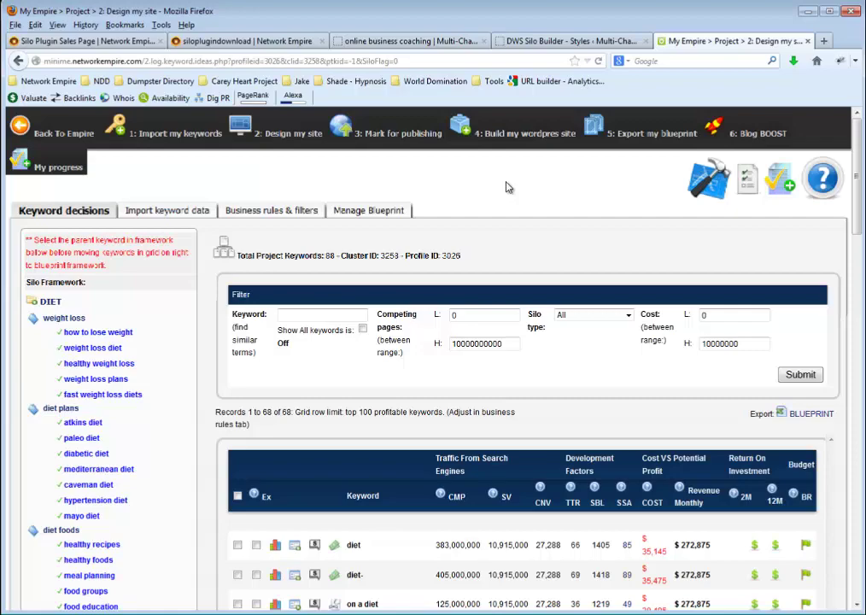
scroll(509, 209, down, 2)
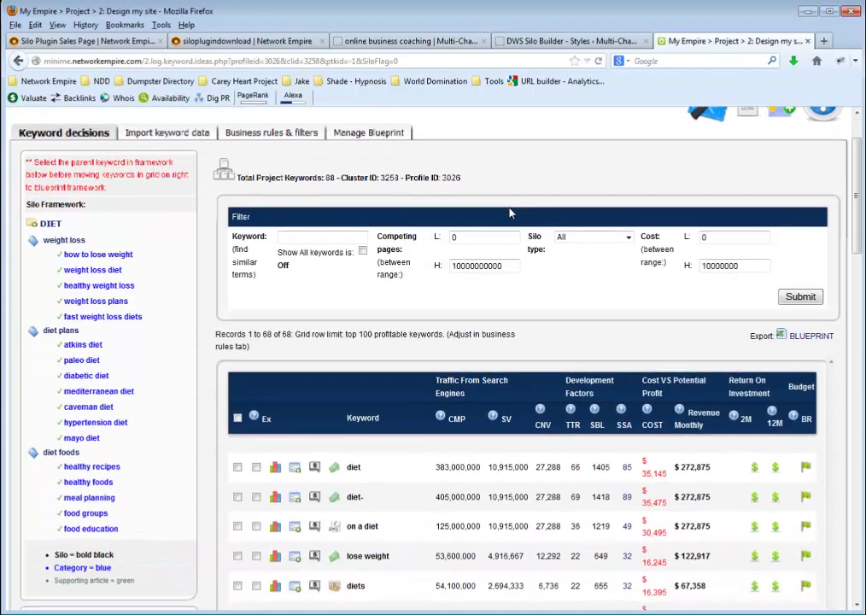
scroll(509, 213, down, 2)
scroll(509, 213, down, 2)
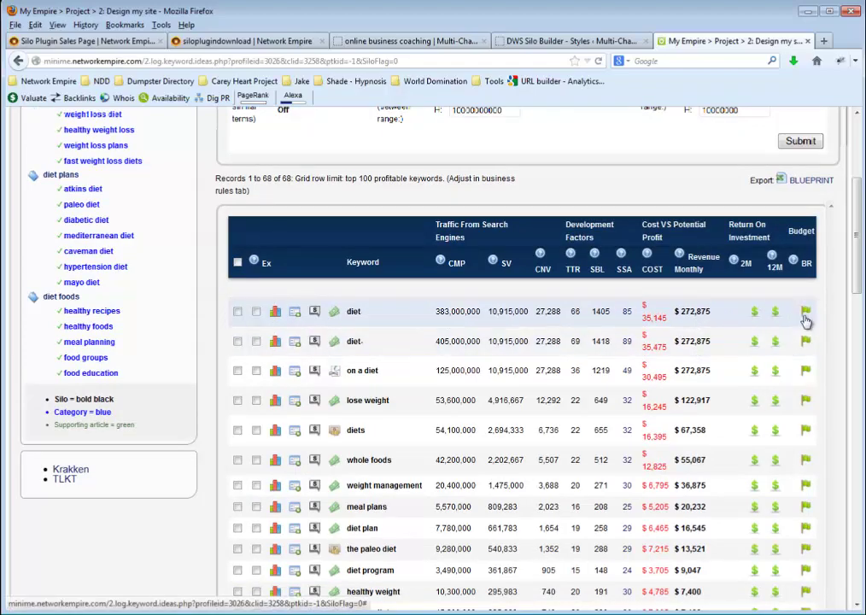
scroll(802, 535, down, 5)
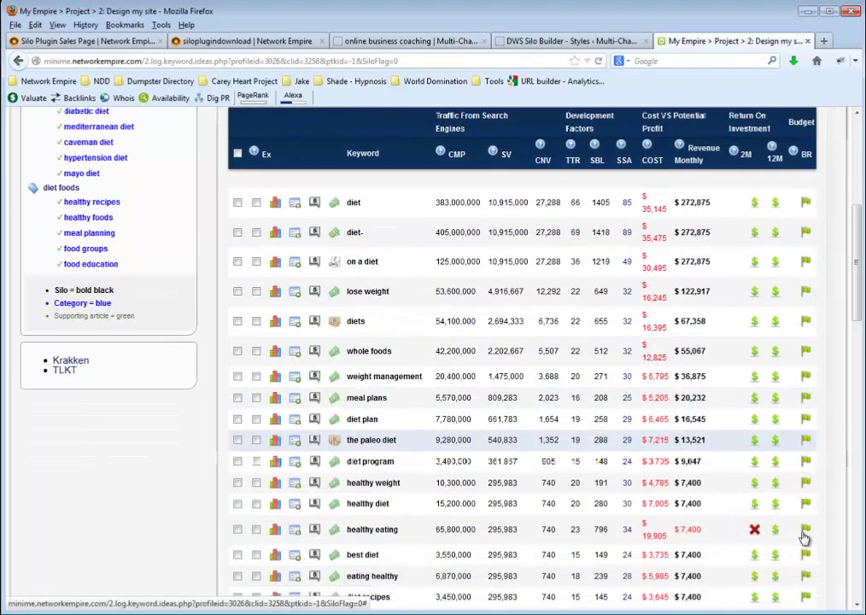
scroll(727, 427, up, 6)
scroll(727, 427, up, 3)
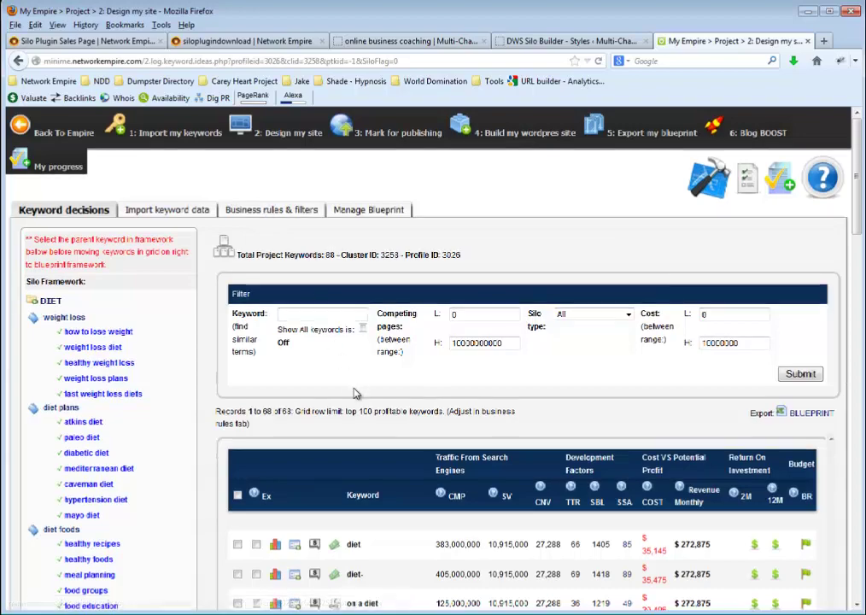
Scroll over the DIET keyword grid with its weight loss, diet plans and diet foods silos
scroll(675, 299, down, 5)
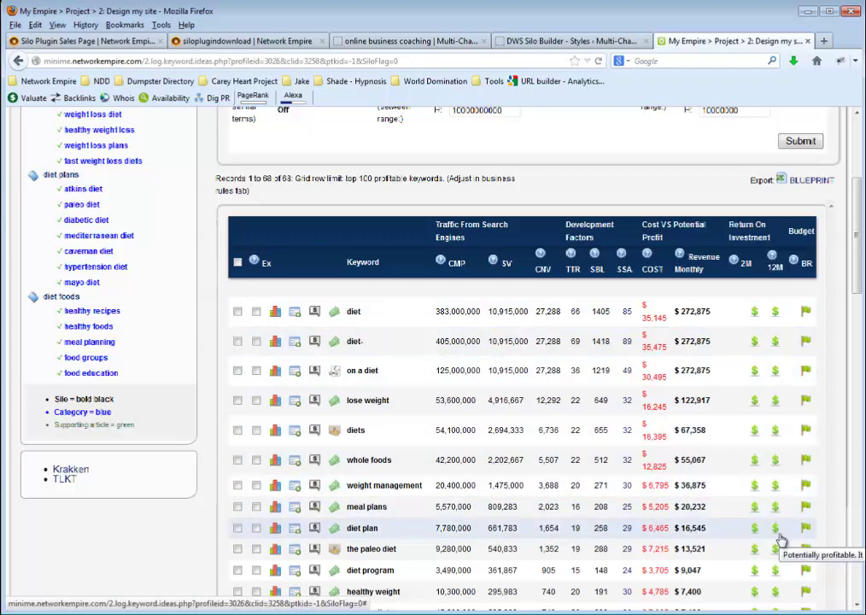
scroll(750, 433, up, 3)
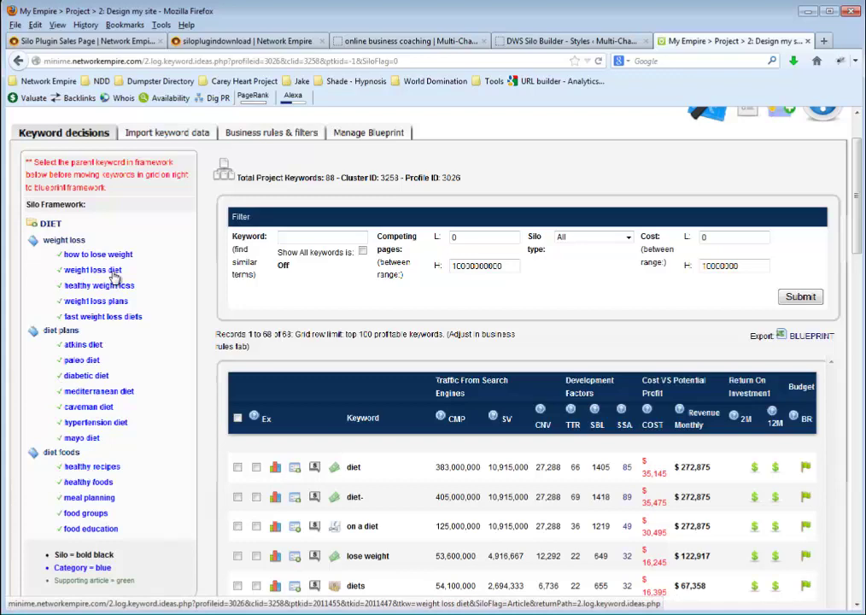
scroll(327, 253, up, 2)
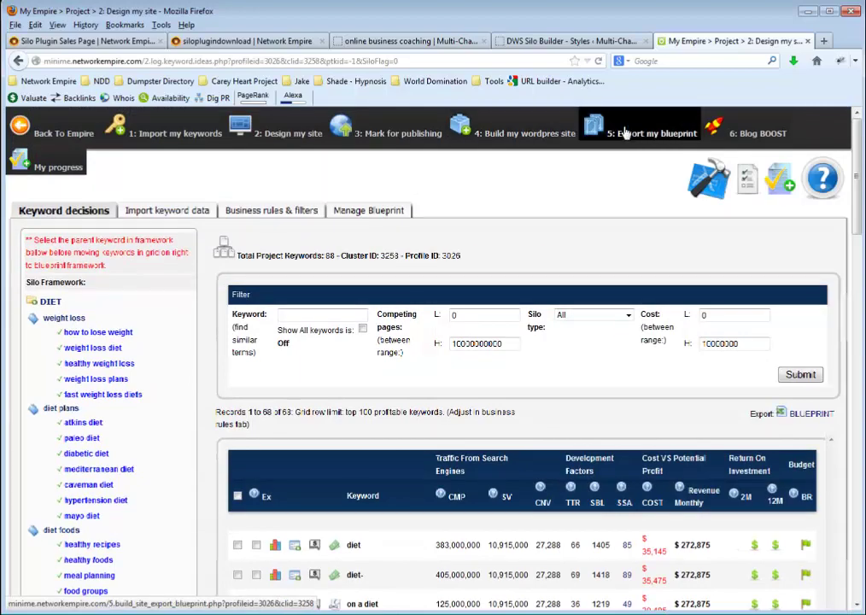
Sign back into Network Empire using the saved login from the build-WordPress-site step
click(551, 129)
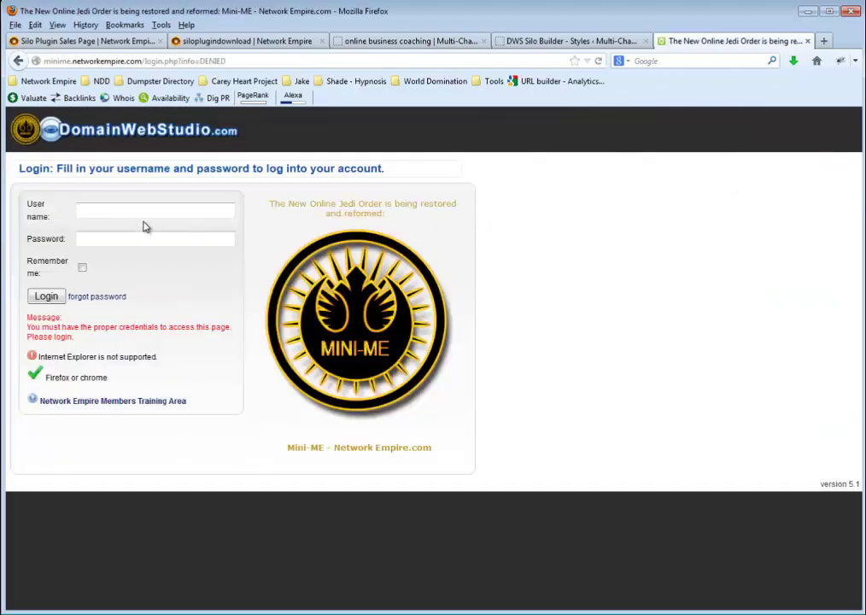
click(141, 211)
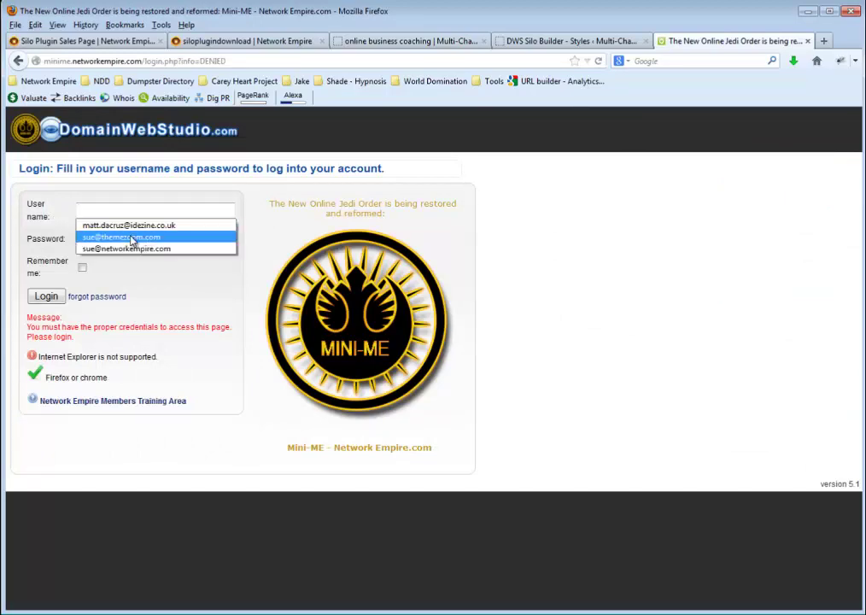
click(128, 237)
click(47, 301)
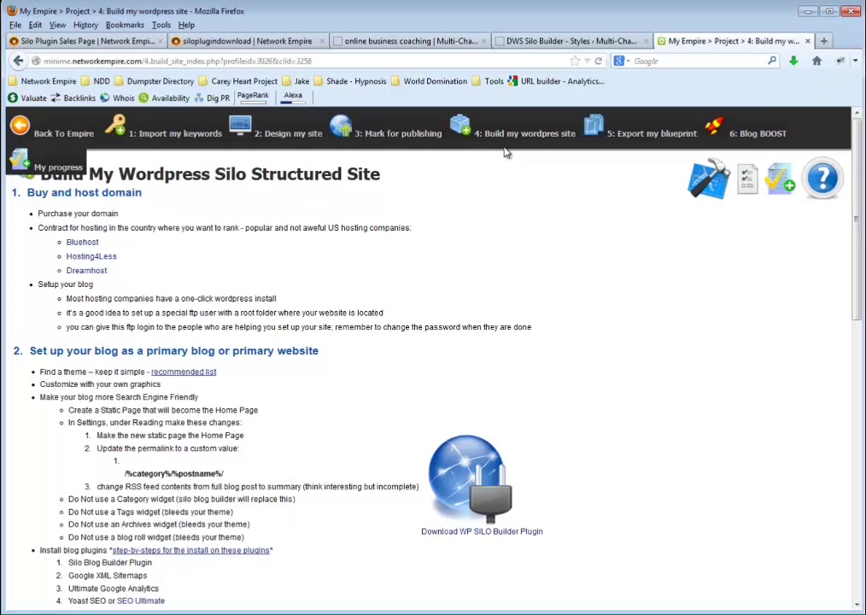
Download the DIET blueprint from Export My Blueprint as dws-blueprint-3026-diet.xml
mouse_move(507, 140)
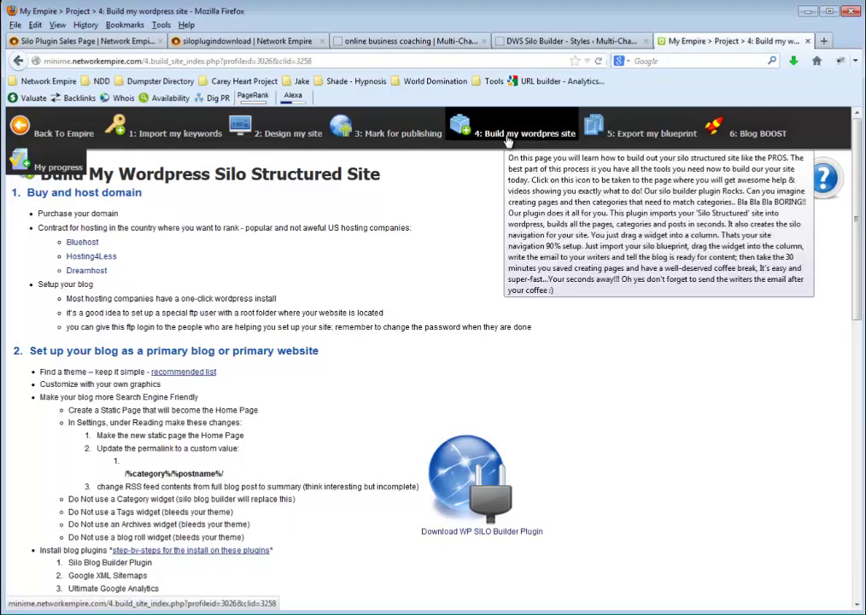
click(398, 130)
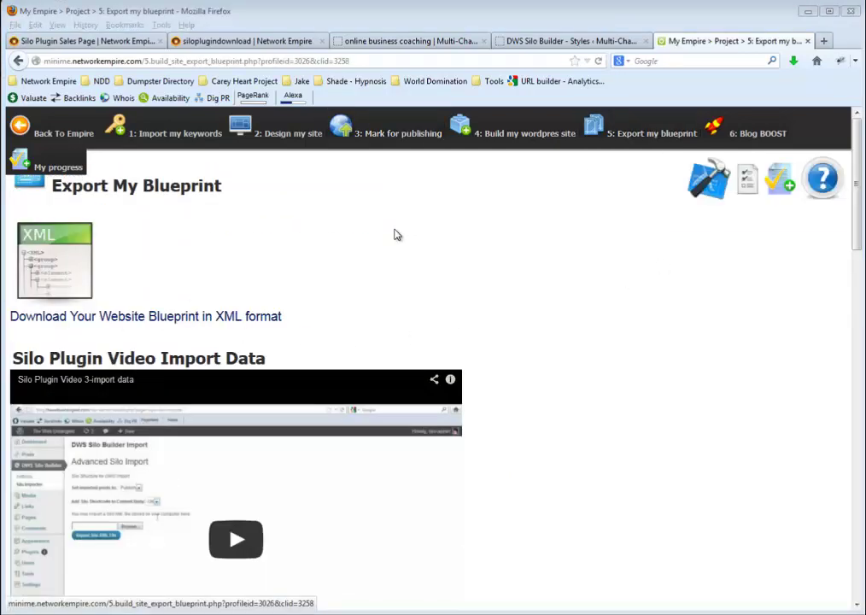
click(73, 263)
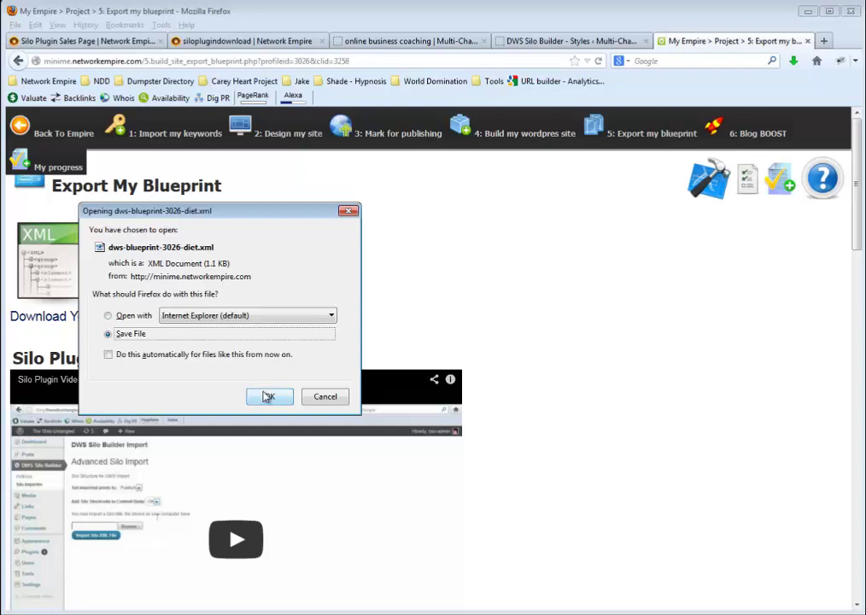
click(267, 396)
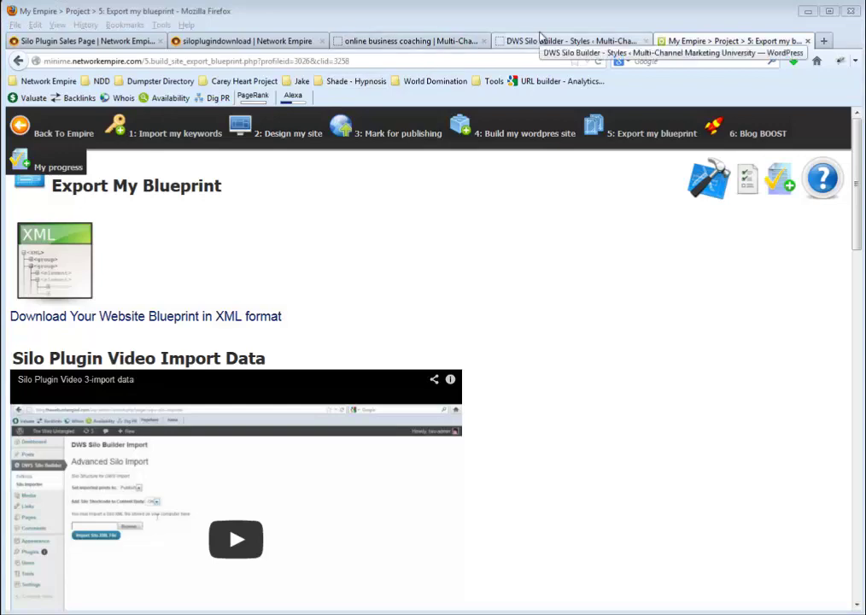
In the Silo Importer, set imported posts to Publish and leave the silo shortcode Off
click(540, 45)
click(540, 44)
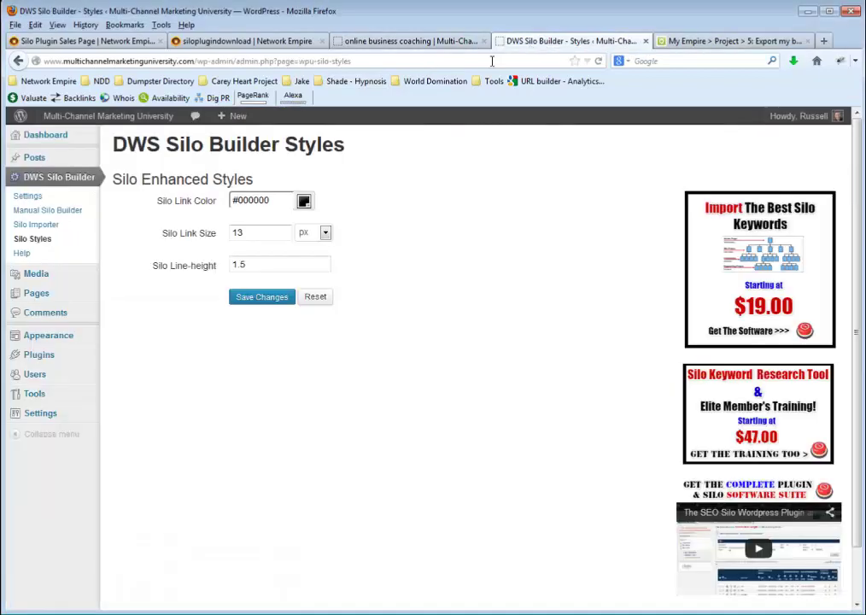
click(43, 226)
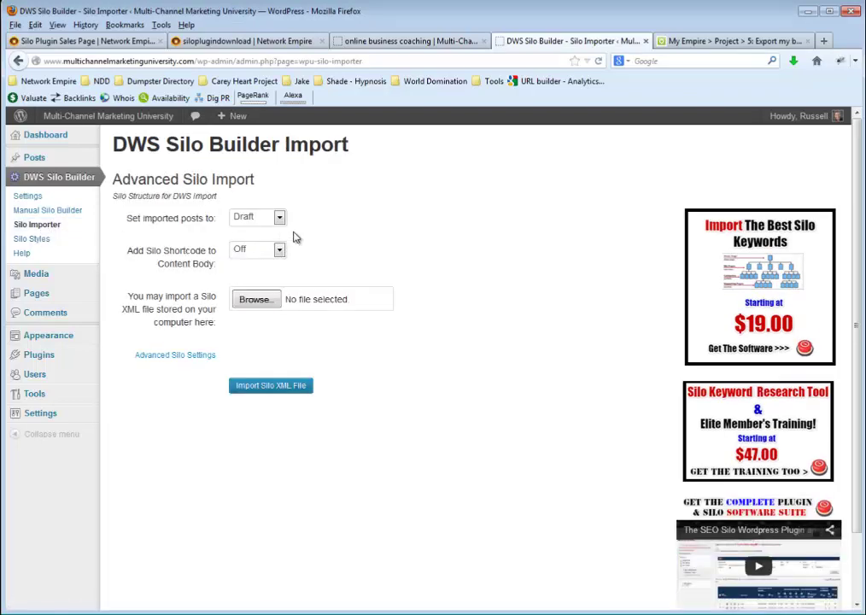
click(269, 219)
click(269, 243)
click(270, 253)
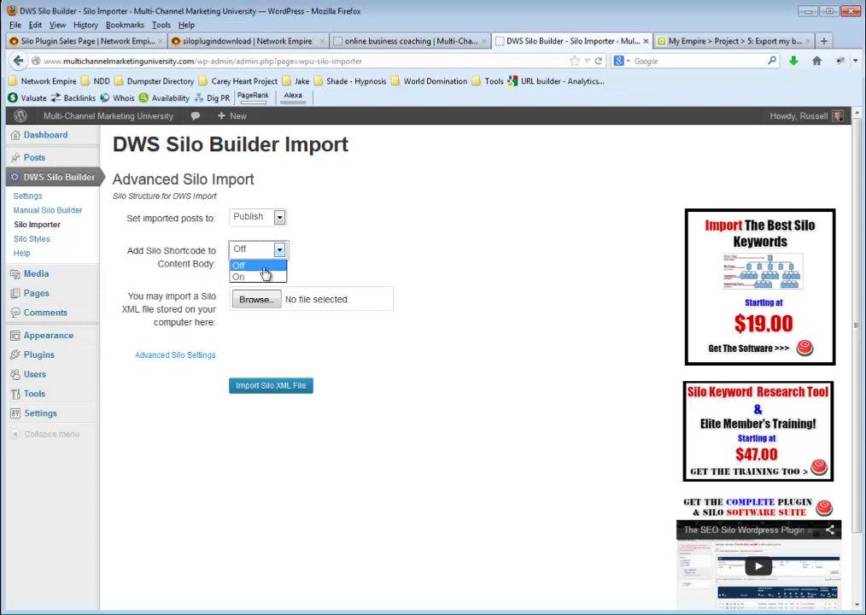
click(265, 272)
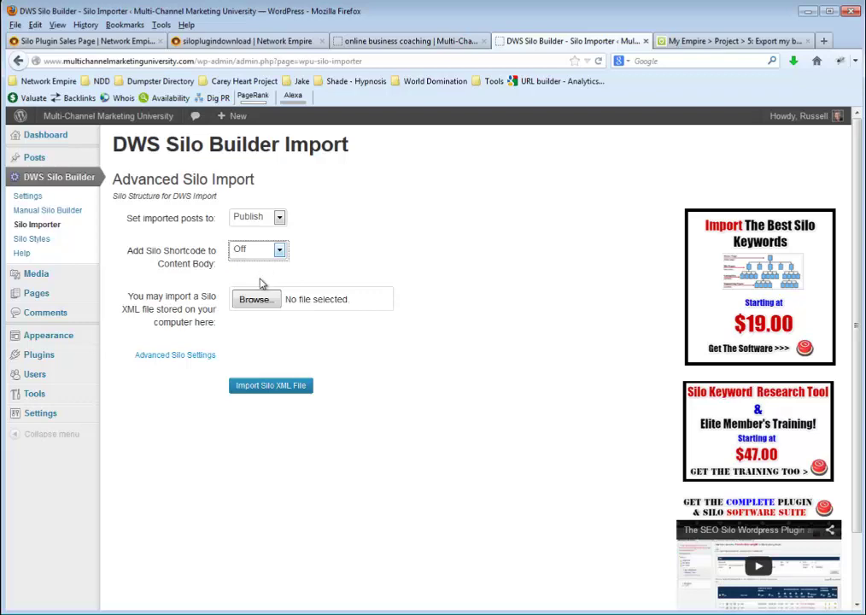
Import the diet blueprint XML file so the site reports 'Silos have been configured.'
click(256, 299)
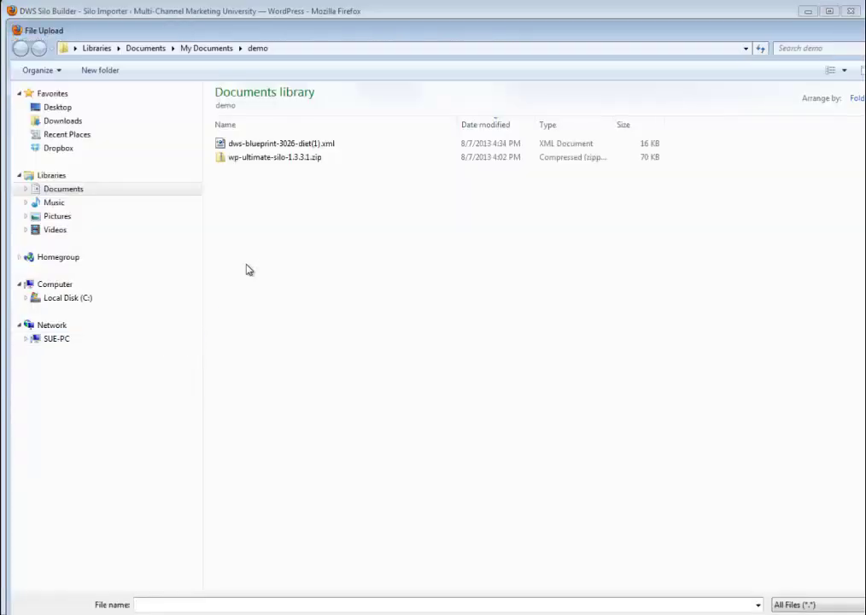
click(277, 145)
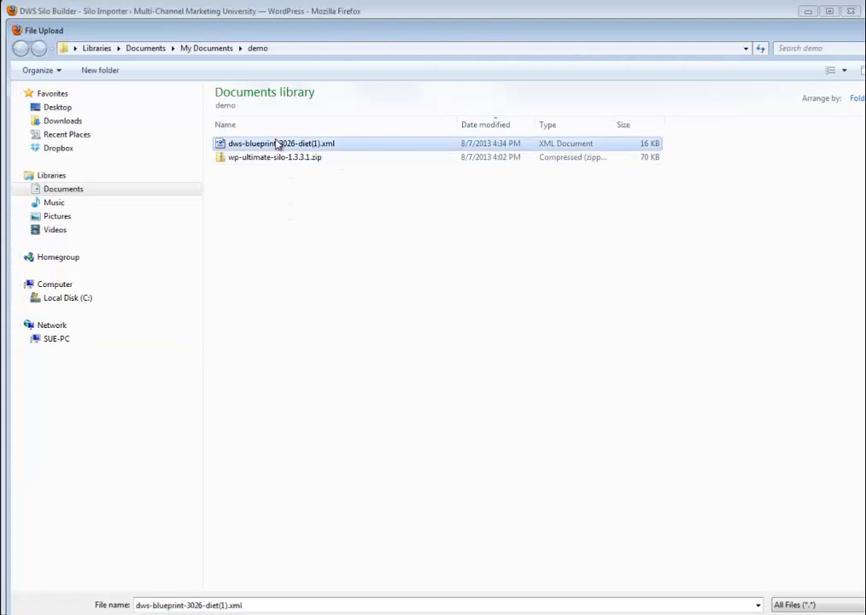
key(Return)
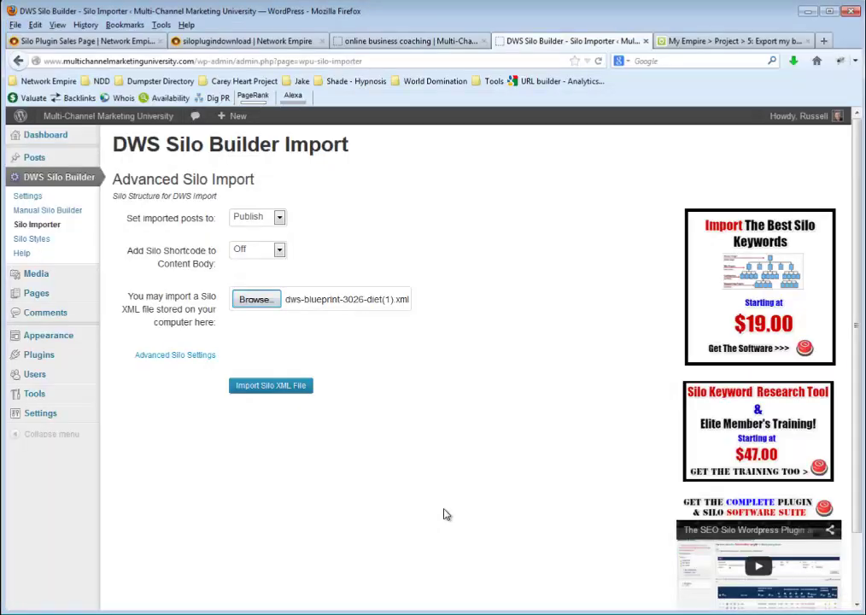
click(270, 388)
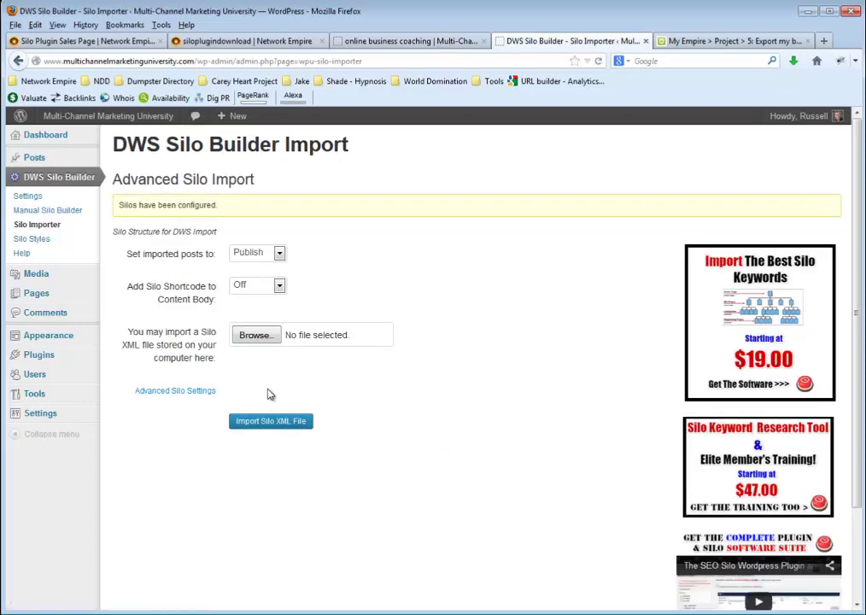
Visit the live Home, Weight Loss, Diet Plans and Diet Foods pages to check their silo links
click(401, 40)
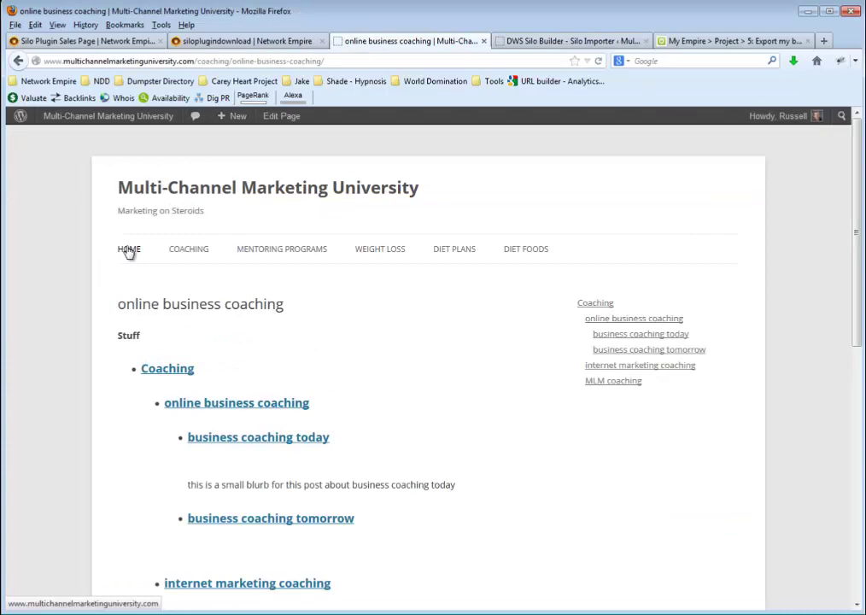
click(128, 249)
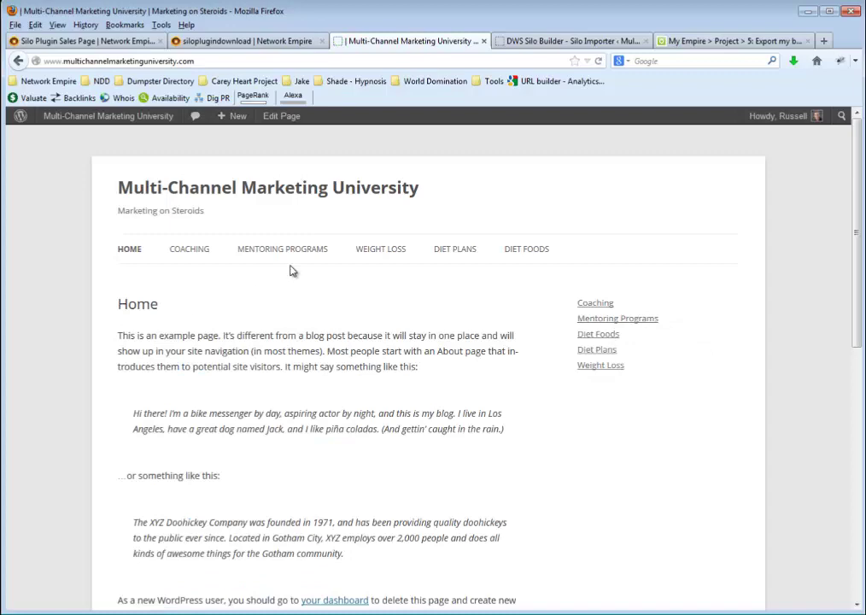
click(386, 250)
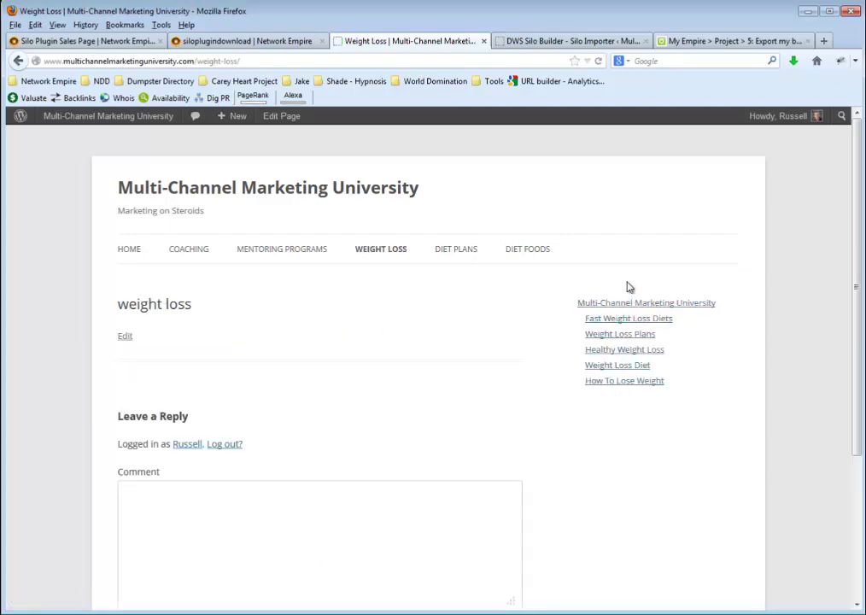
click(451, 252)
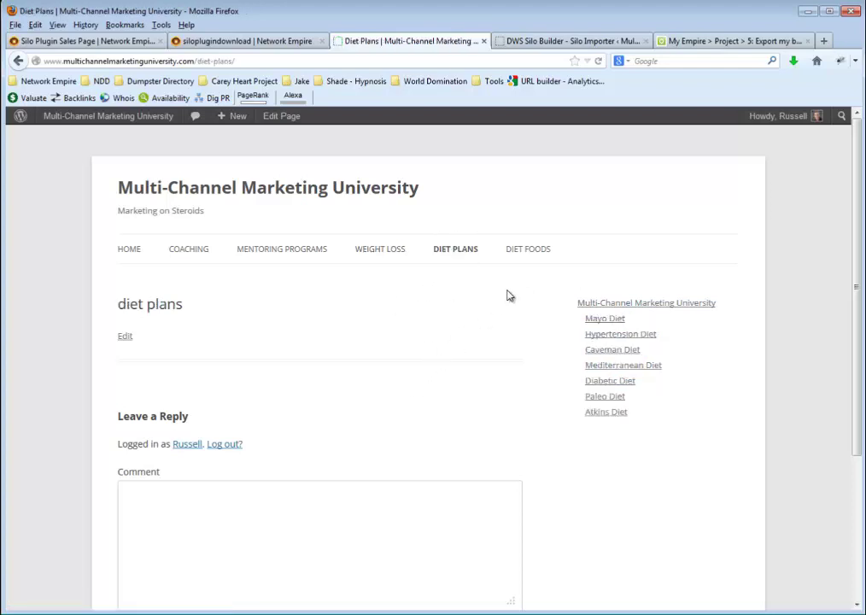
click(539, 250)
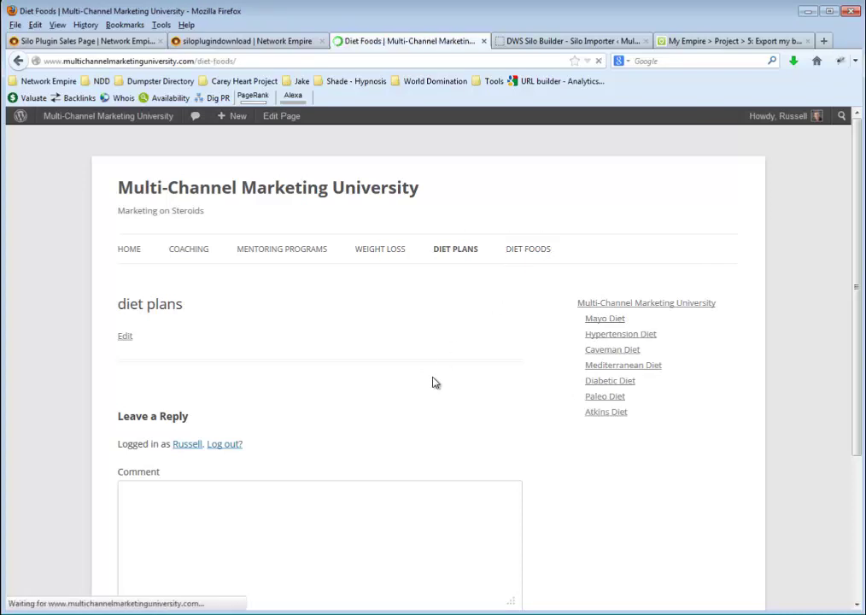